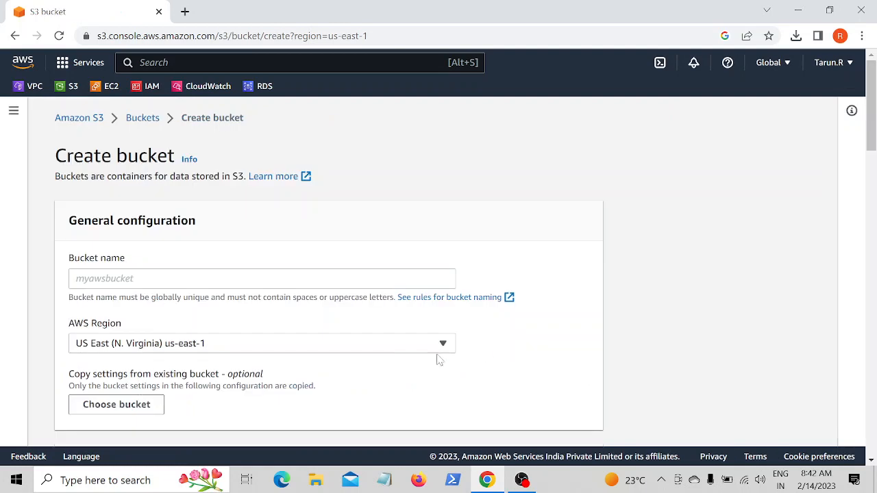
# - Enter mybucketnew345 as the new bucket's name
pyautogui.click(205, 279)
pyautogui.write('mybucketnew345')
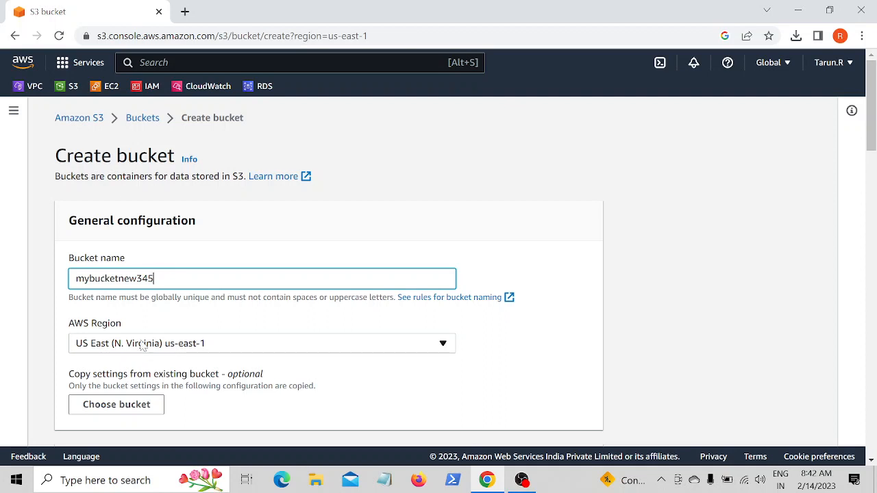
# - Set the bucket's default encryption key type to AWS Key Management Service key (SSE-KMS)
pyautogui.scroll(-3, 142, 346)
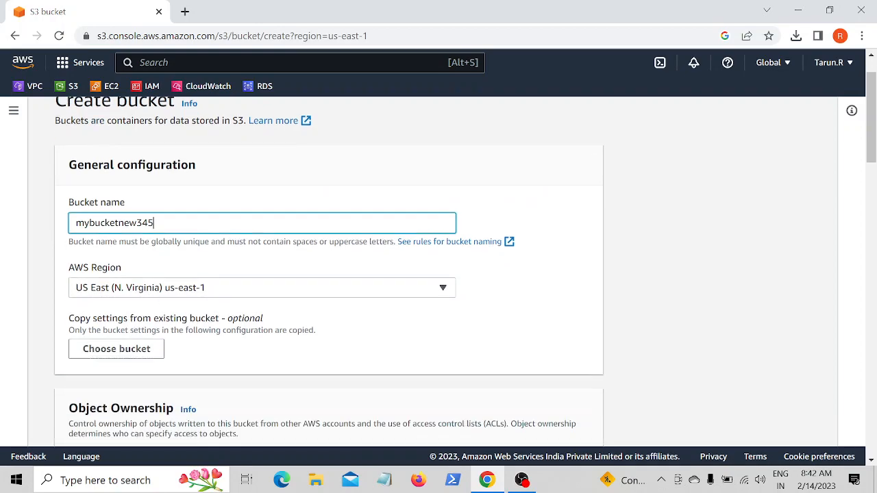
pyautogui.scroll(-7, 192, 346)
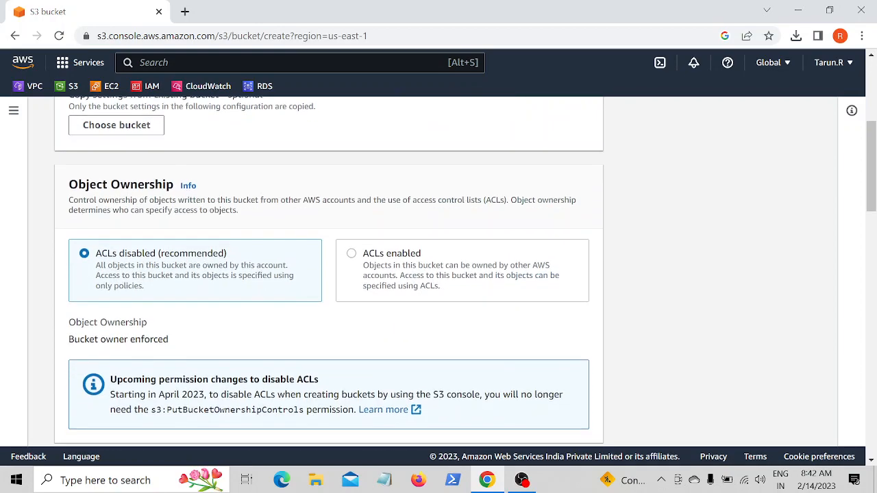
pyautogui.scroll(-8, 194, 347)
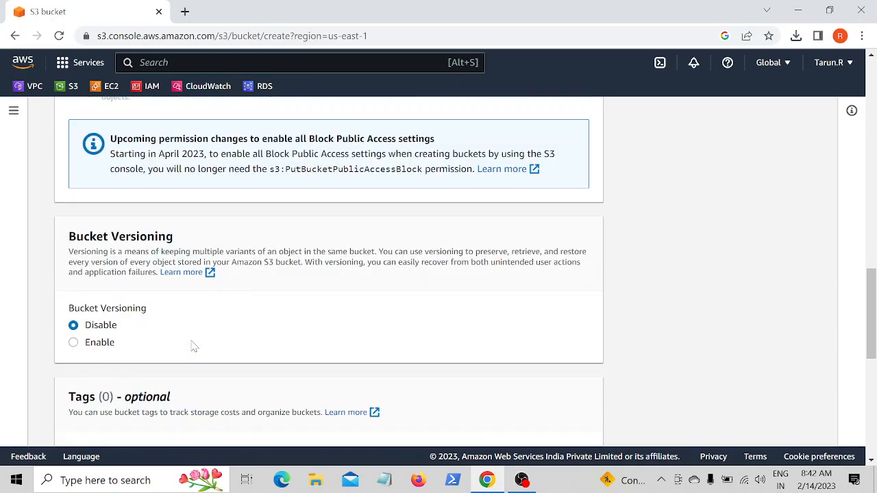
pyautogui.scroll(-1, 194, 348)
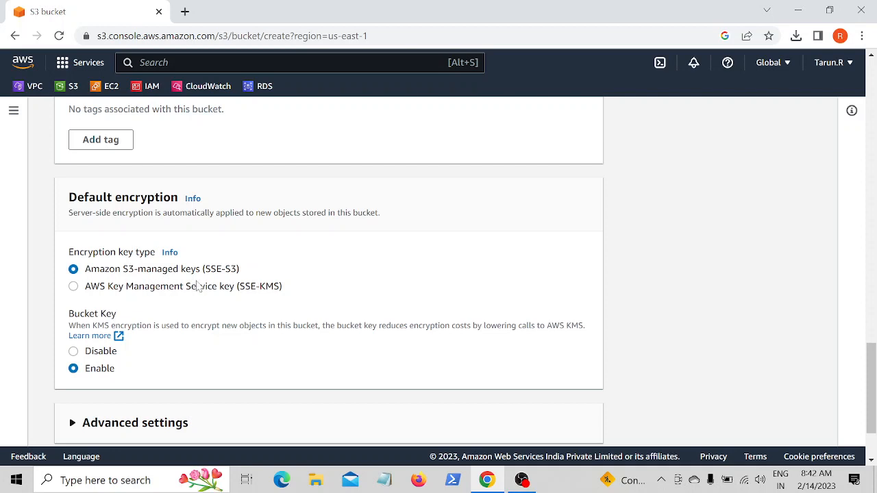
pyautogui.scroll(-2, 325, 352)
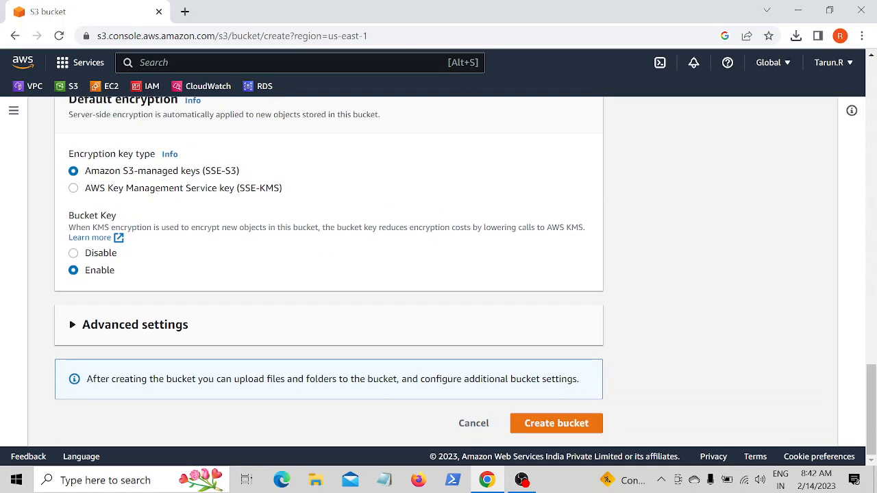
pyautogui.scroll(1, 272, 322)
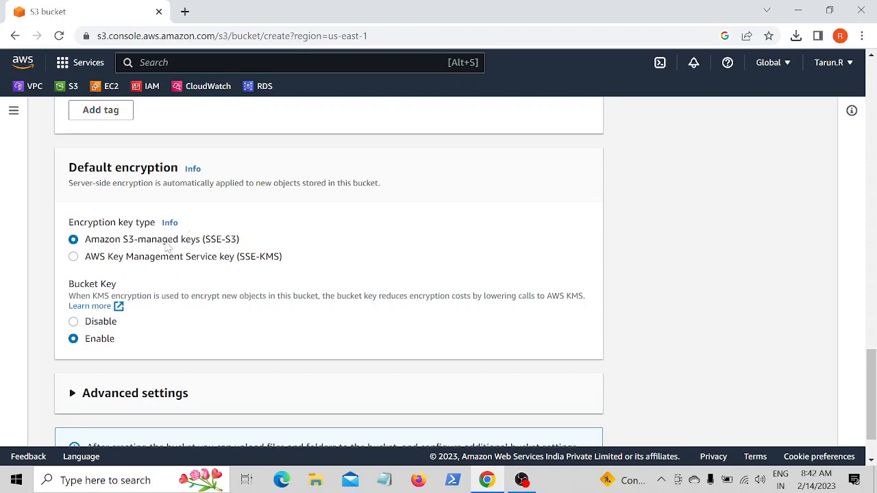
pyautogui.scroll(-1, 297, 252)
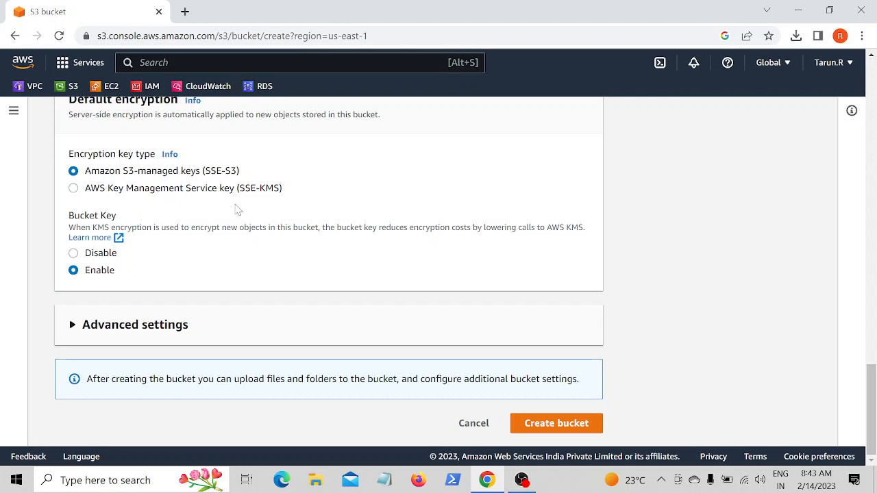
pyautogui.click(74, 189)
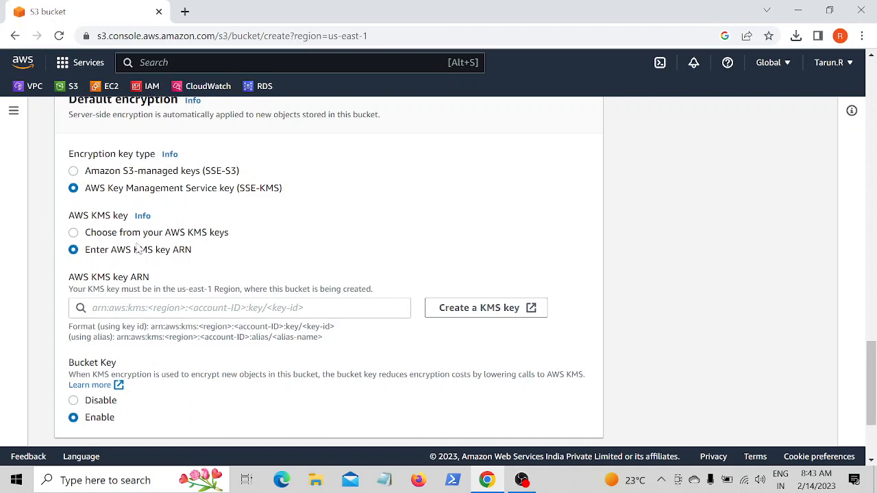
# - Start creating a KMS key in a new tab, keeping Symmetric, Encrypt and decrypt and default advanced options, and continue
pyautogui.click(468, 311)
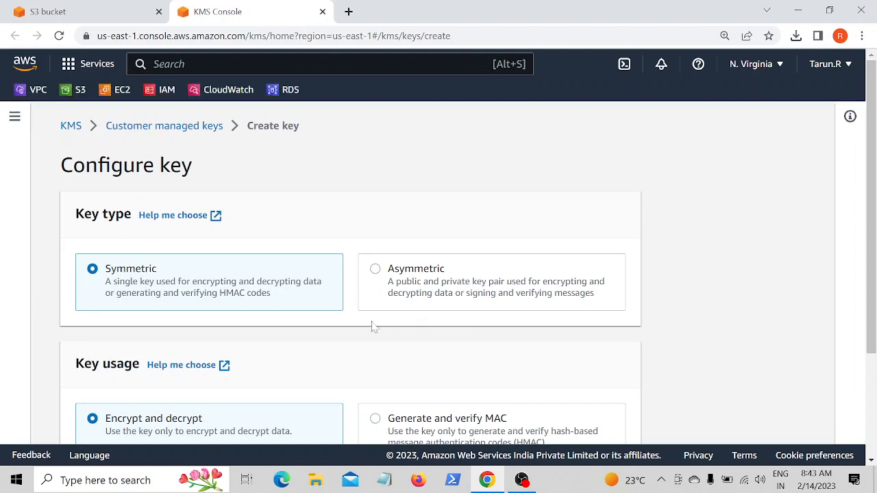
pyautogui.scroll(-1, 179, 333)
pyautogui.scroll(-1, 179, 332)
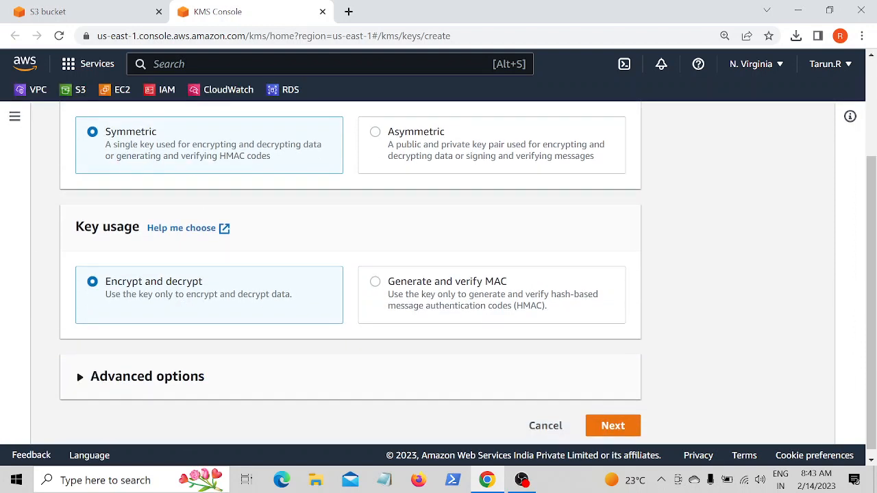
pyautogui.scroll(-1, 185, 335)
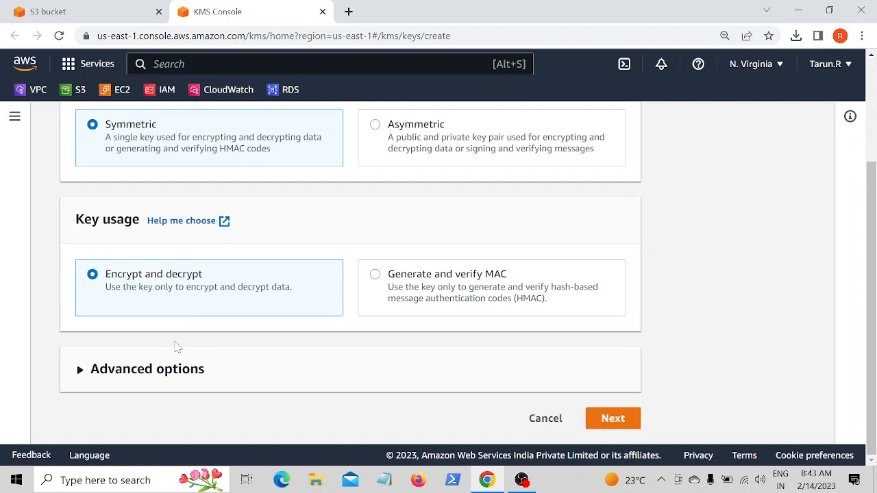
pyautogui.click(152, 373)
pyautogui.scroll(-2, 117, 329)
pyautogui.scroll(-1, 123, 308)
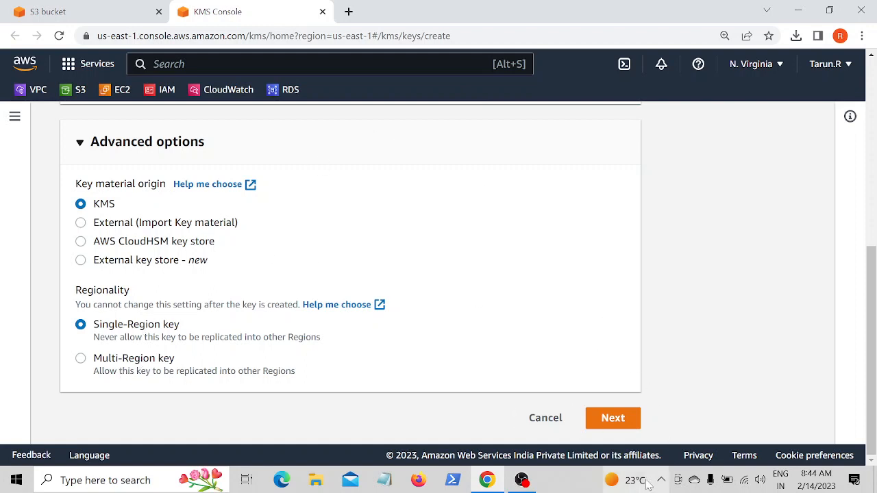
pyautogui.click(612, 418)
# - Set the key alias to newkeynv and copy the alias text
pyautogui.scroll(3, 305, 346)
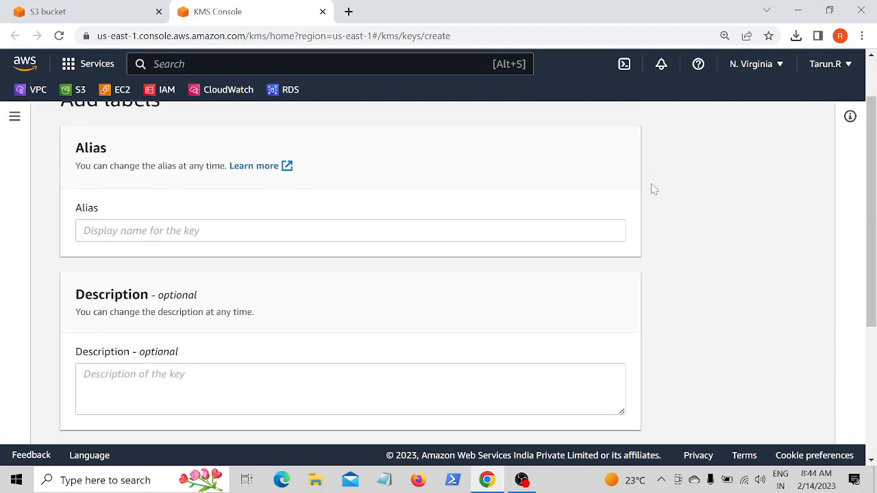
pyautogui.click(329, 231)
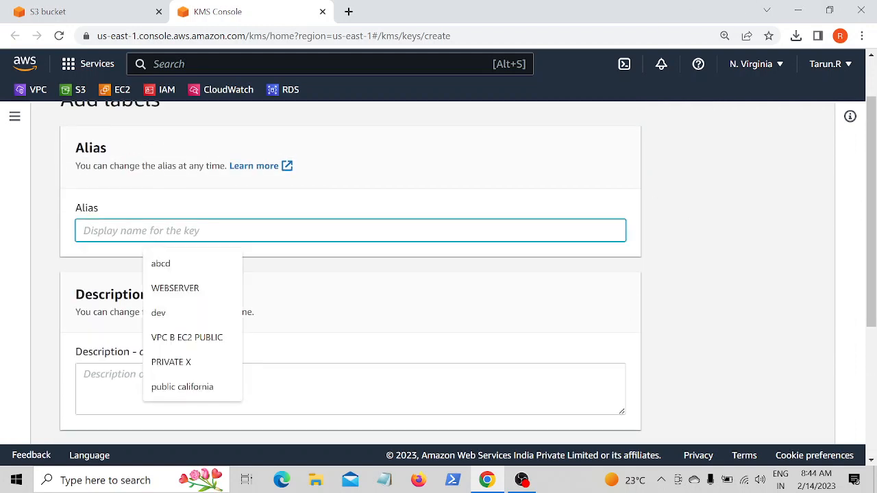
pyautogui.write('new')
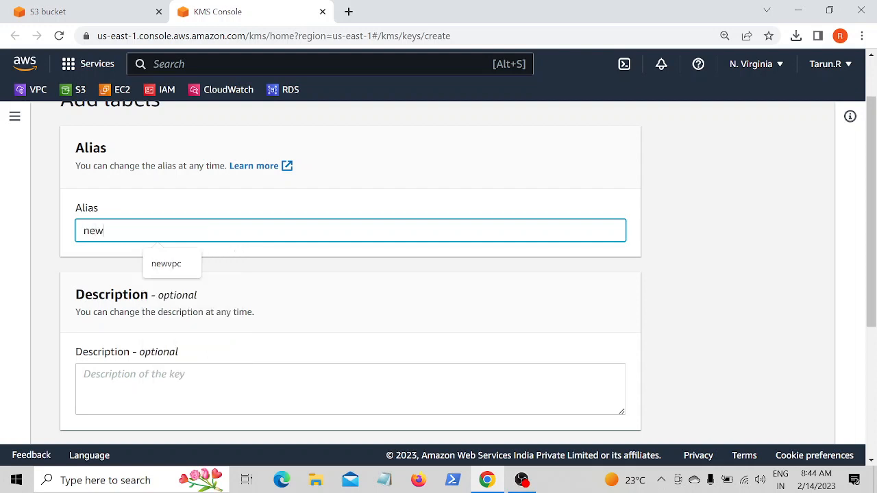
pyautogui.write('key')
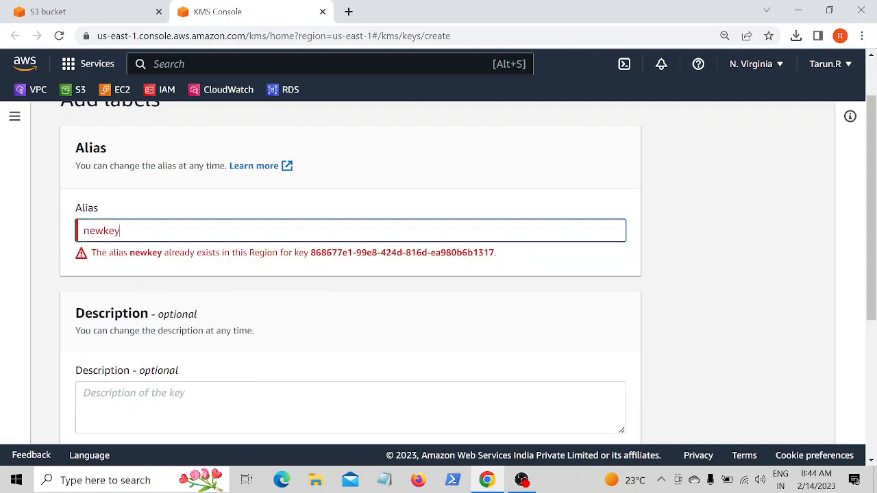
pyautogui.write('nv')
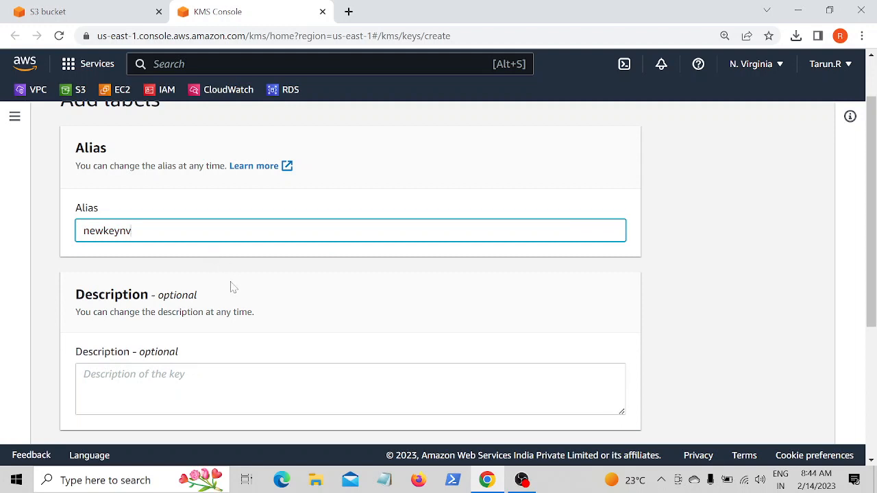
pyautogui.moveTo(83, 231); pyautogui.dragTo(132, 231)
pyautogui.hotkey('ctrl', 'c')
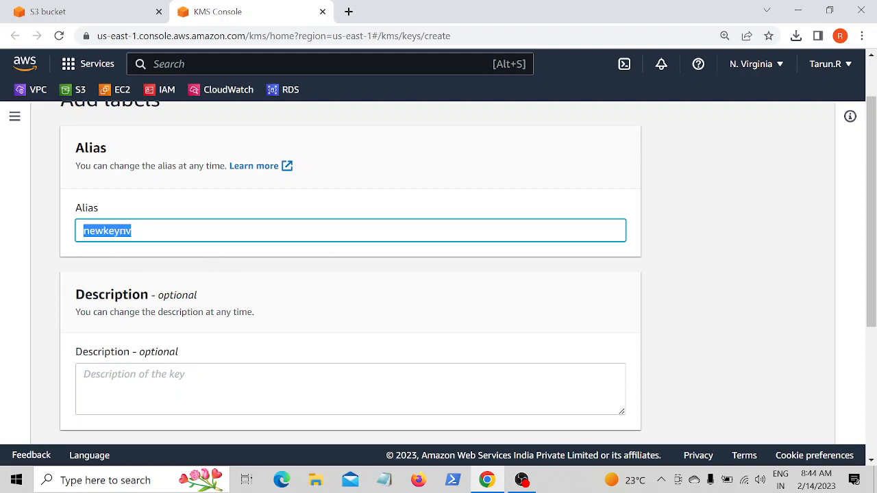
# - Paste newkeynv as the key description and continue to the next page
pyautogui.click(83, 374)
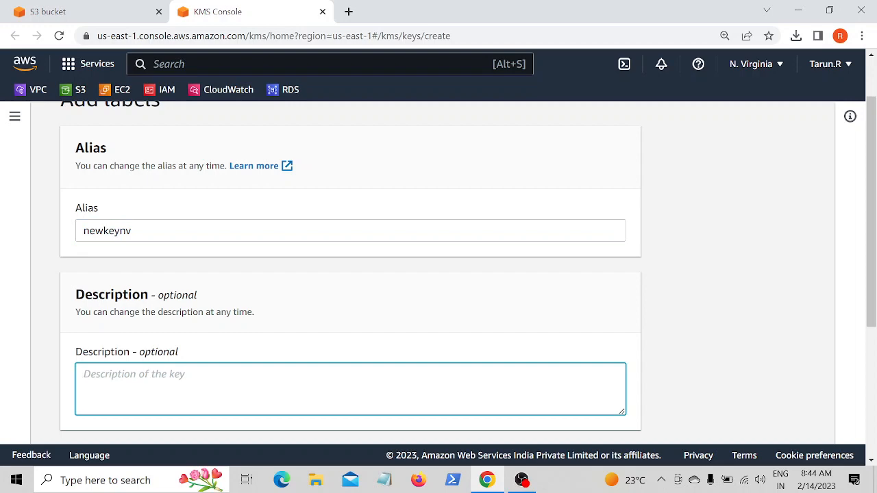
pyautogui.hotkey('ctrl', 'v')
pyautogui.scroll(-3, 144, 370)
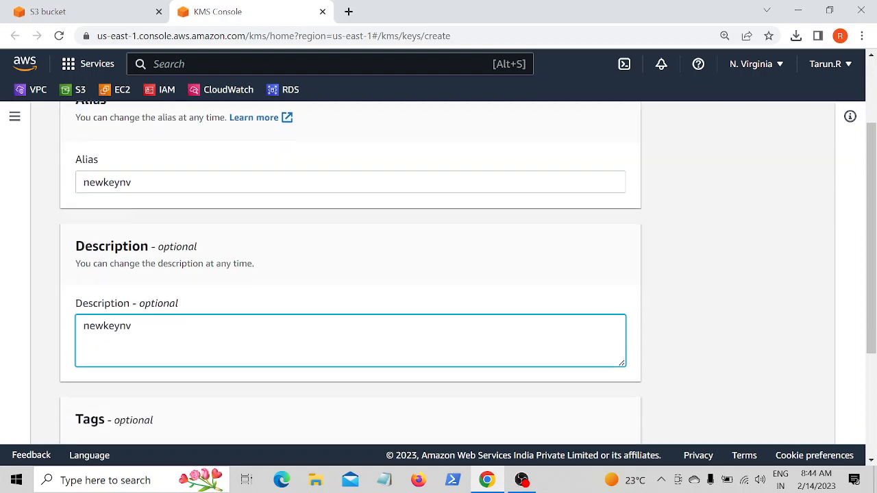
pyautogui.click(622, 419)
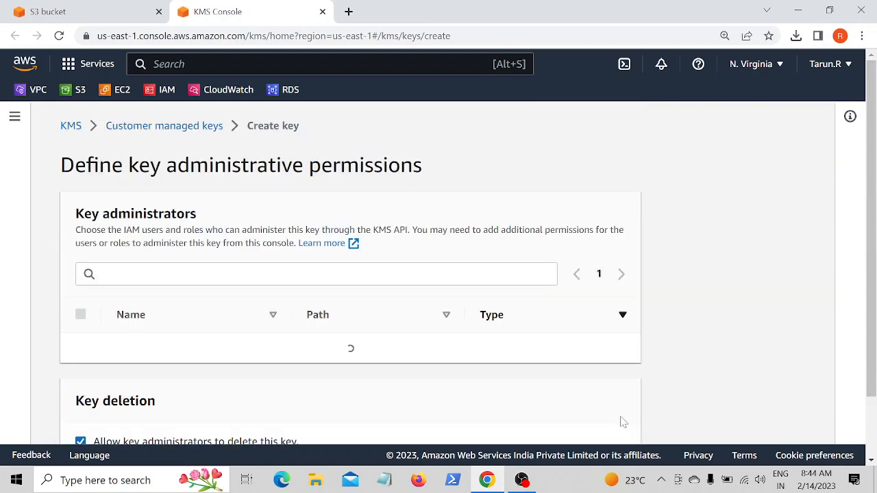
# - Clear the option allowing key administrators to delete the key, selecting no administrators, and continue
pyautogui.scroll(-2, 225, 307)
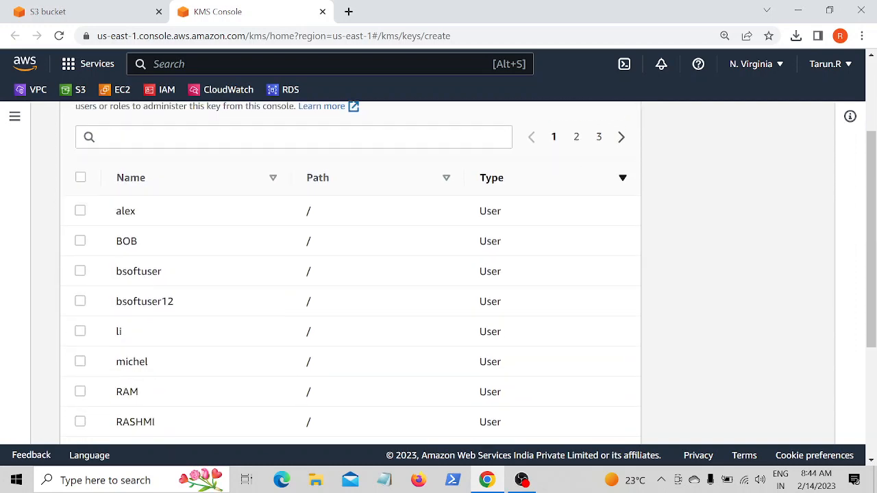
pyautogui.scroll(-3, 233, 245)
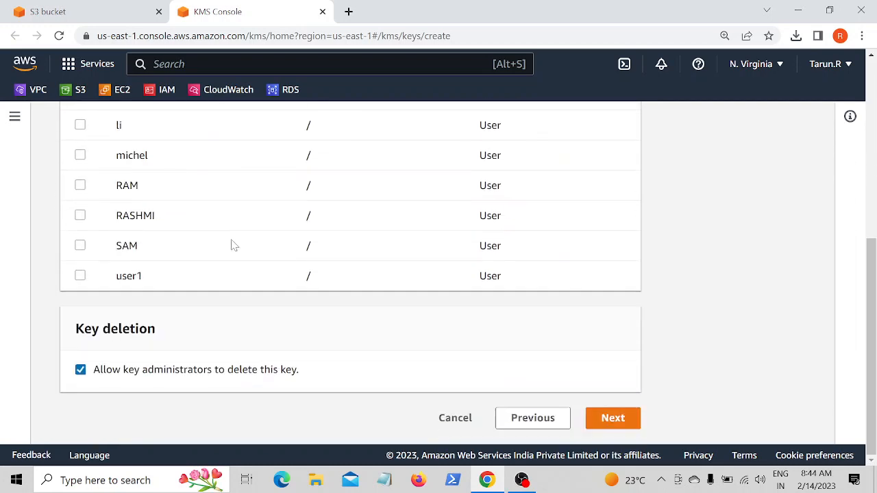
pyautogui.scroll(4, 232, 246)
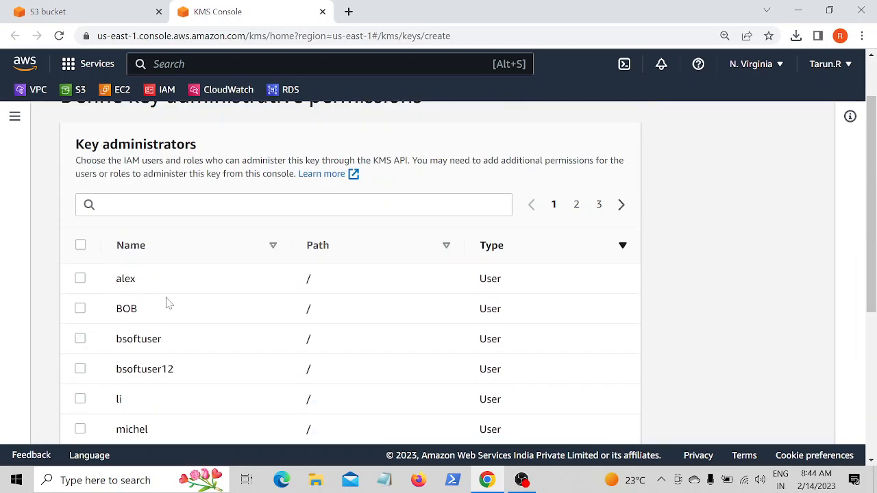
pyautogui.scroll(-4, 167, 303)
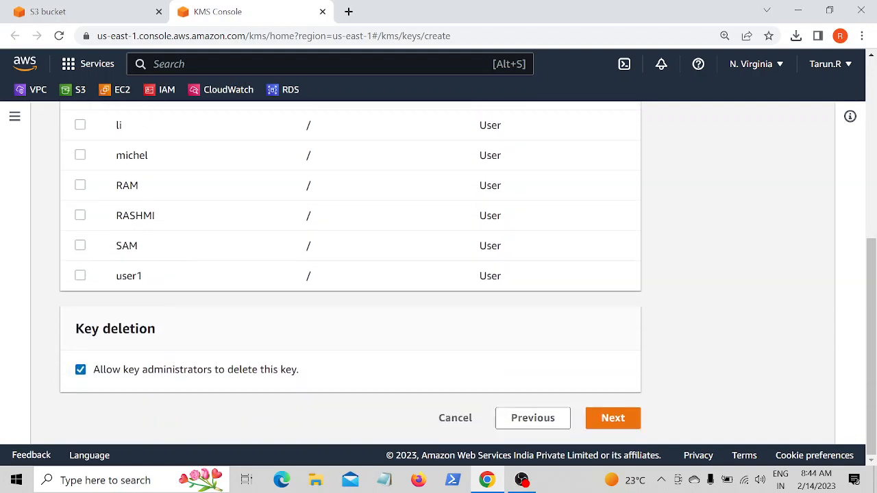
pyautogui.click(80, 369)
pyautogui.click(605, 418)
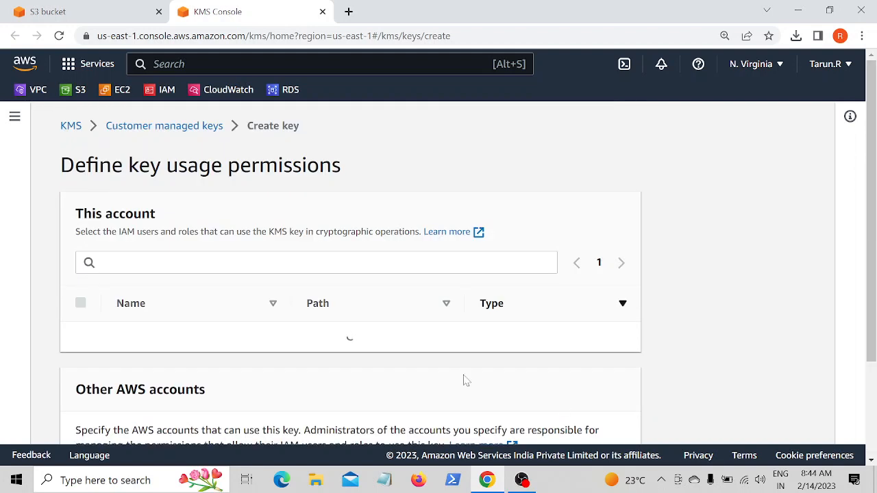
# - Continue past key usage permissions without selecting any users or accounts
pyautogui.scroll(-1, 203, 353)
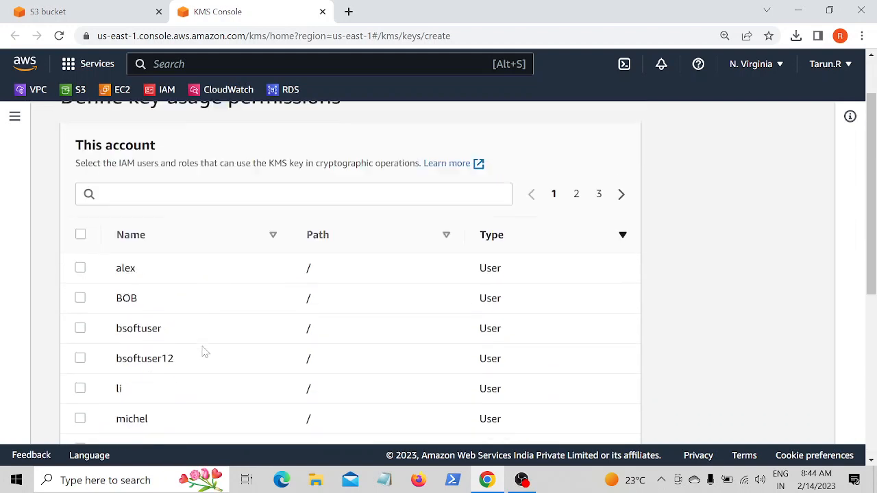
pyautogui.scroll(1, 202, 354)
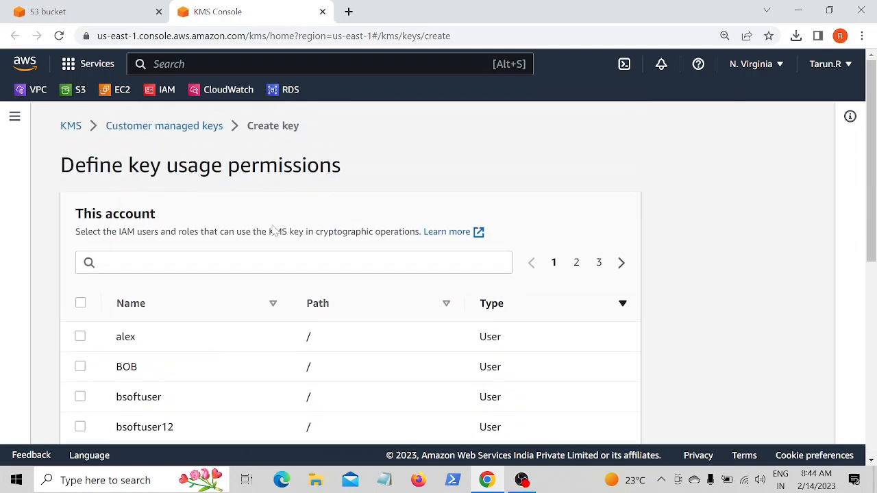
pyautogui.scroll(-6, 190, 362)
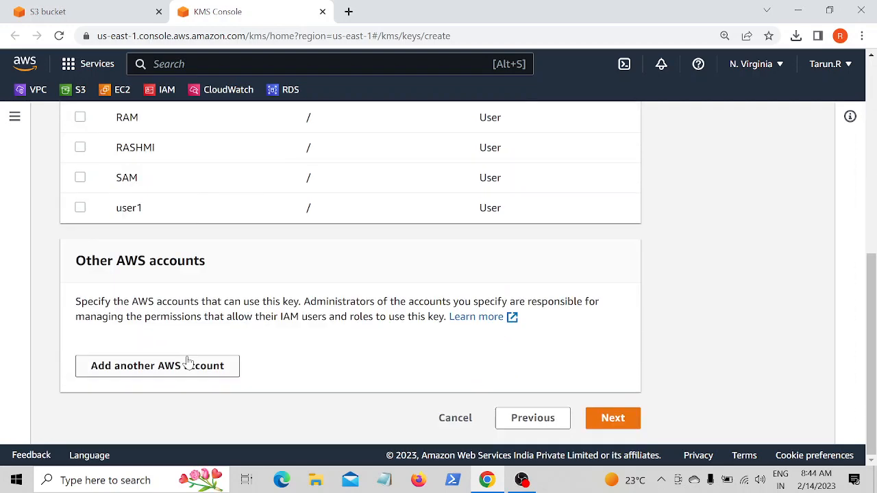
pyautogui.click(612, 418)
# - Review the key's alias, description and policy and finish creating the key
pyautogui.scroll(3, 535, 377)
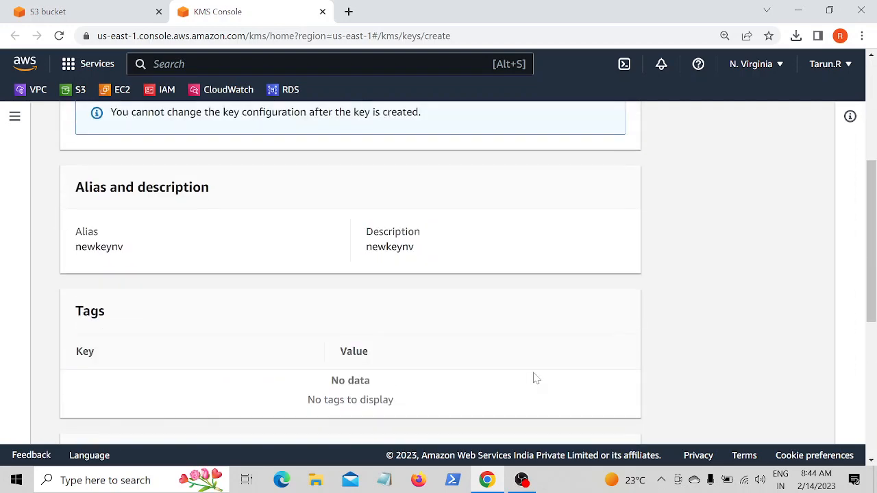
pyautogui.scroll(-3, 534, 378)
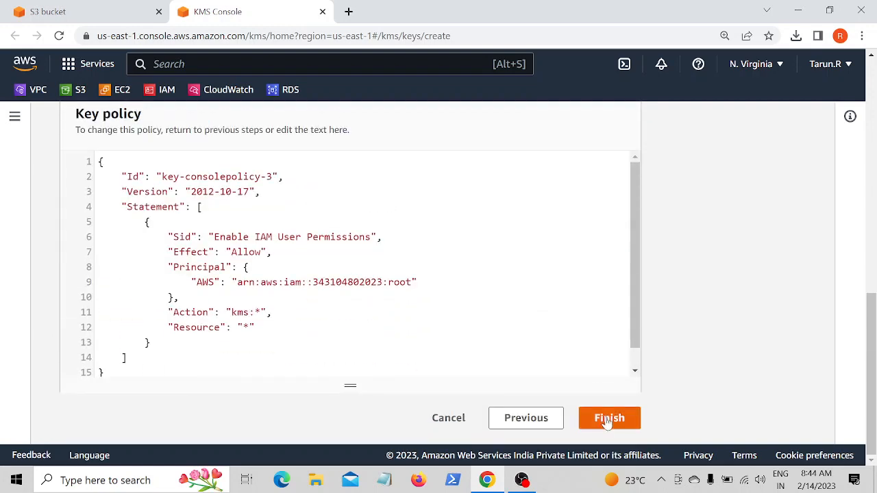
pyautogui.click(607, 419)
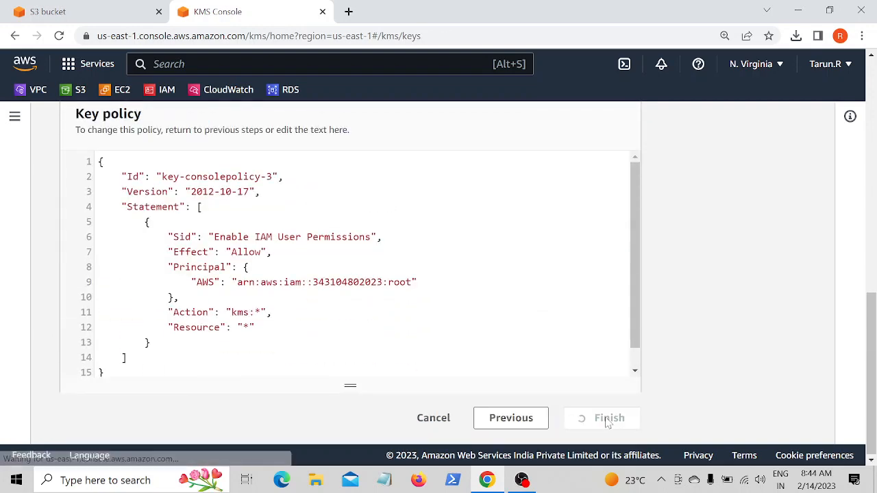
# - Switch back to the S3 bucket creation tab
pyautogui.scroll(-3, 307, 376)
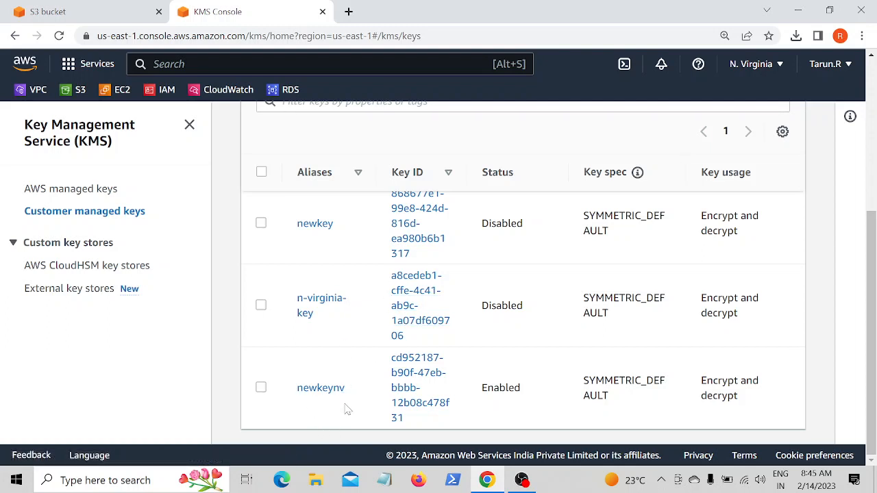
pyautogui.click(102, 11)
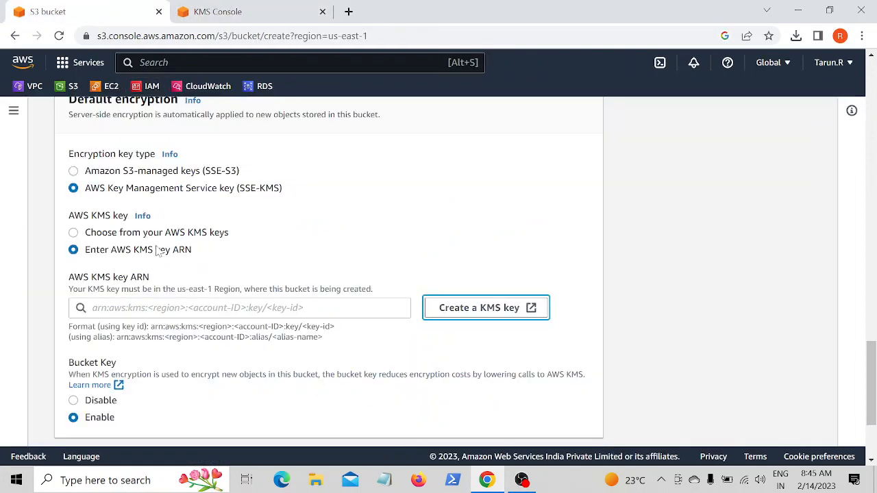
# - Switch to choosing from existing AWS KMS keys, refresh the key list, and select the newkeynv key
pyautogui.click(117, 232)
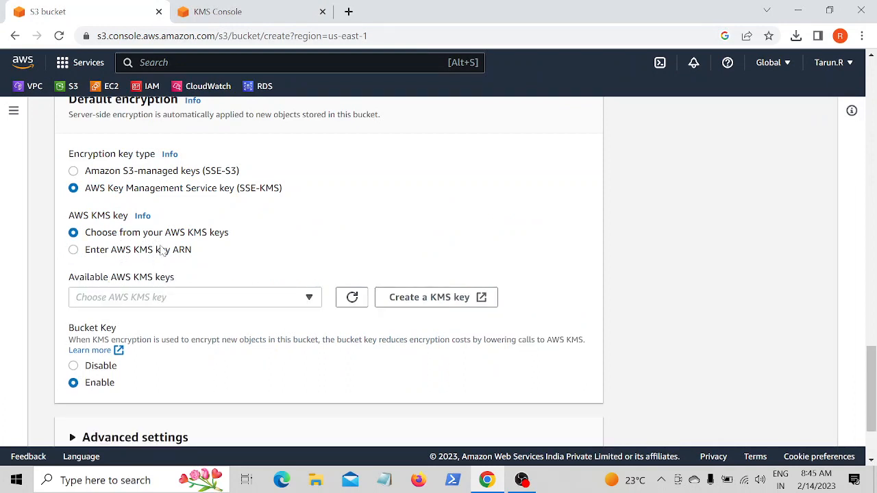
pyautogui.click(236, 297)
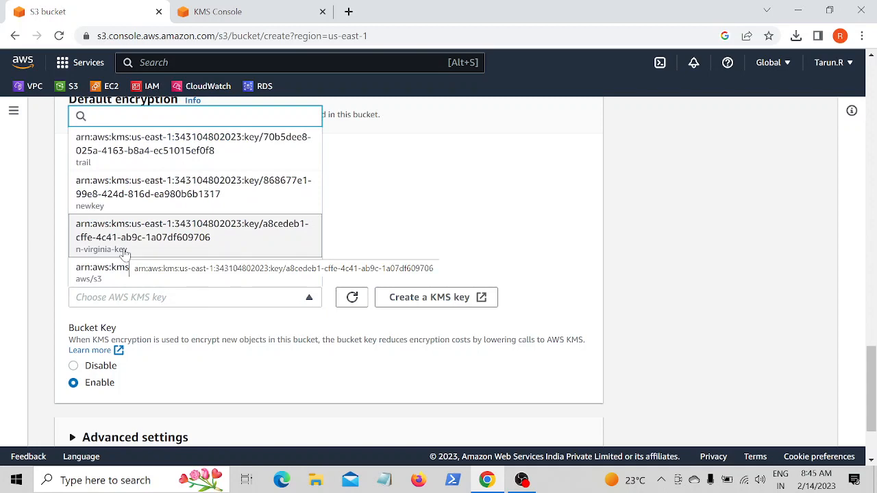
pyautogui.scroll(-1, 137, 241)
pyautogui.scroll(-1, 137, 241)
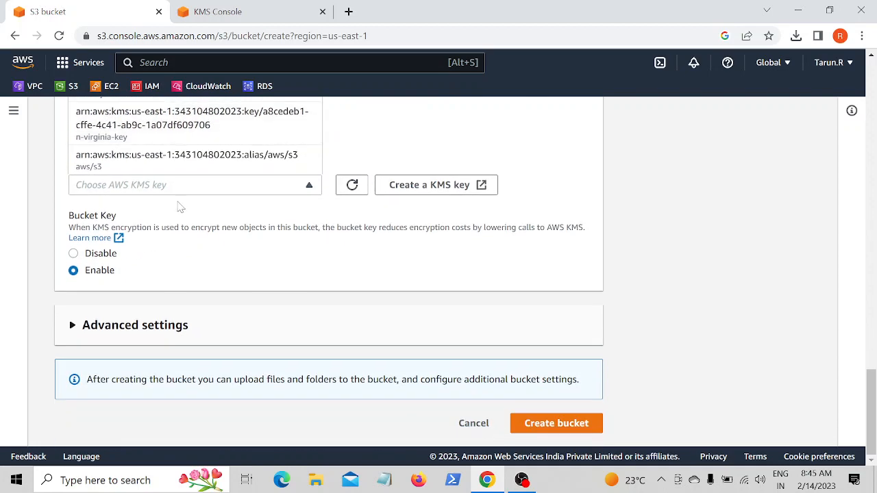
pyautogui.scroll(2, 181, 206)
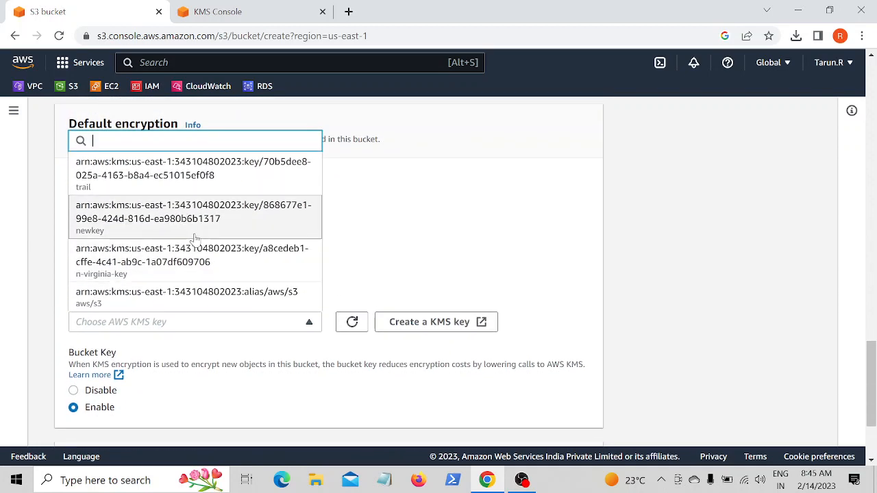
pyautogui.click(354, 325)
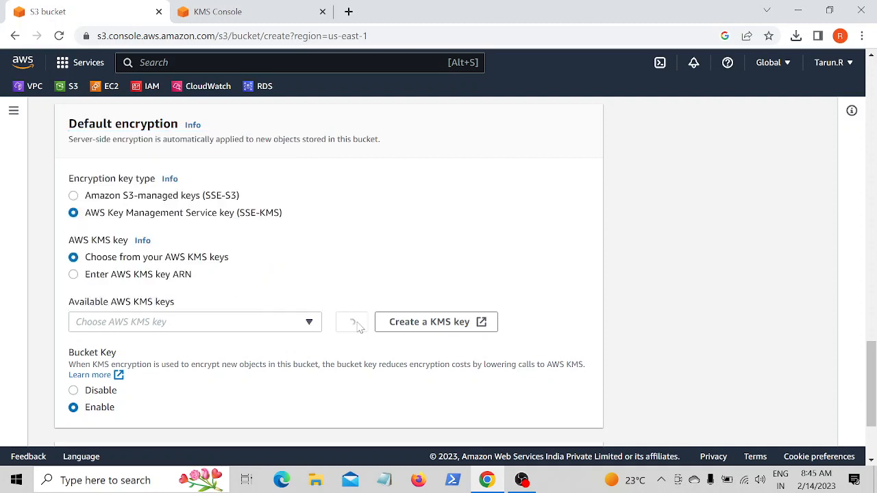
pyautogui.click(352, 322)
pyautogui.click(306, 324)
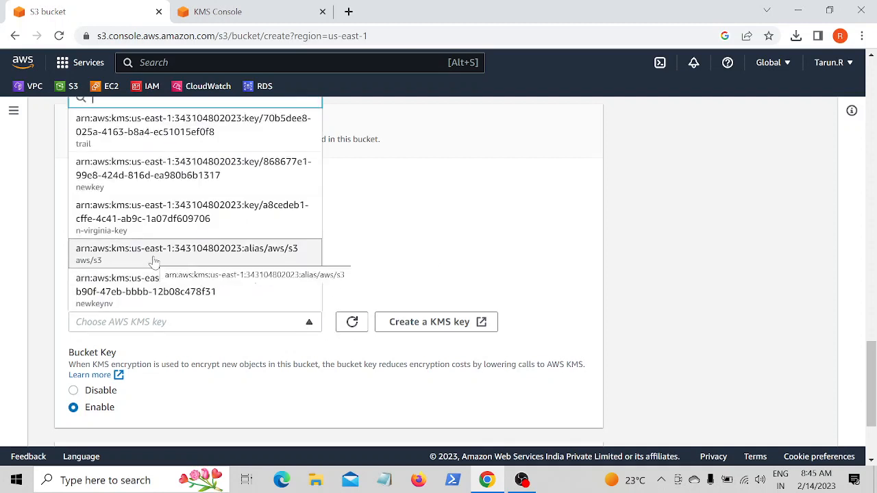
pyautogui.click(127, 295)
# - Expand the advanced settings, leave Object Lock disabled, and create the bucket
pyautogui.scroll(-2, 207, 295)
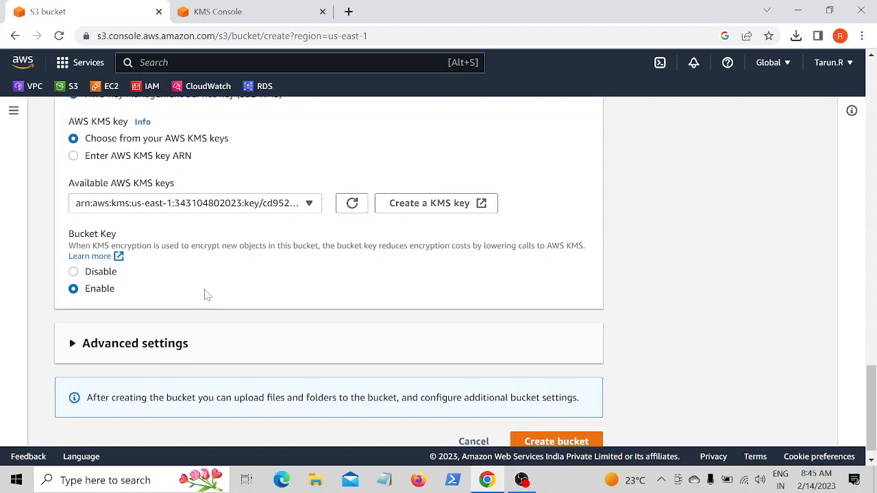
pyautogui.click(126, 331)
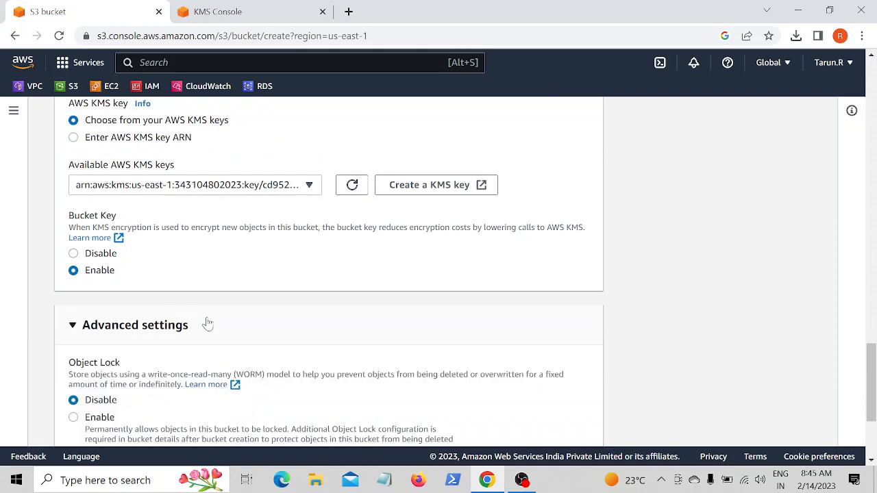
pyautogui.scroll(-3, 137, 326)
pyautogui.scroll(2, 133, 263)
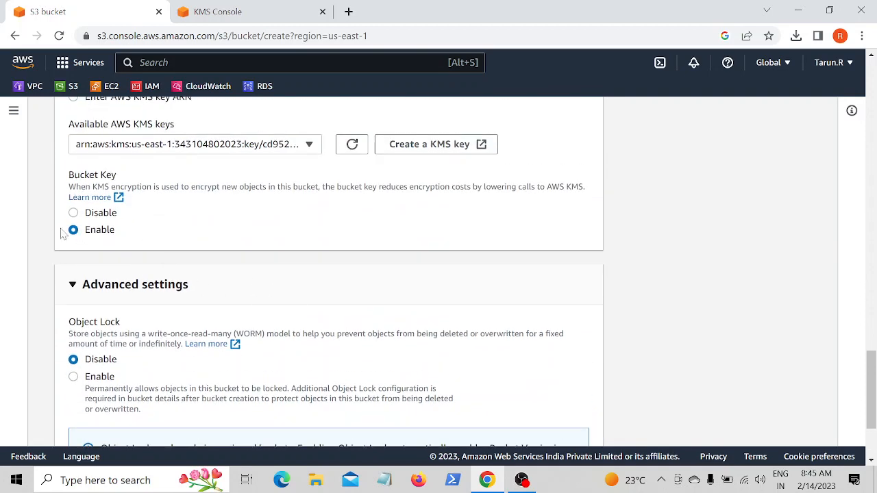
pyautogui.scroll(2, 130, 236)
pyautogui.scroll(-4, 493, 319)
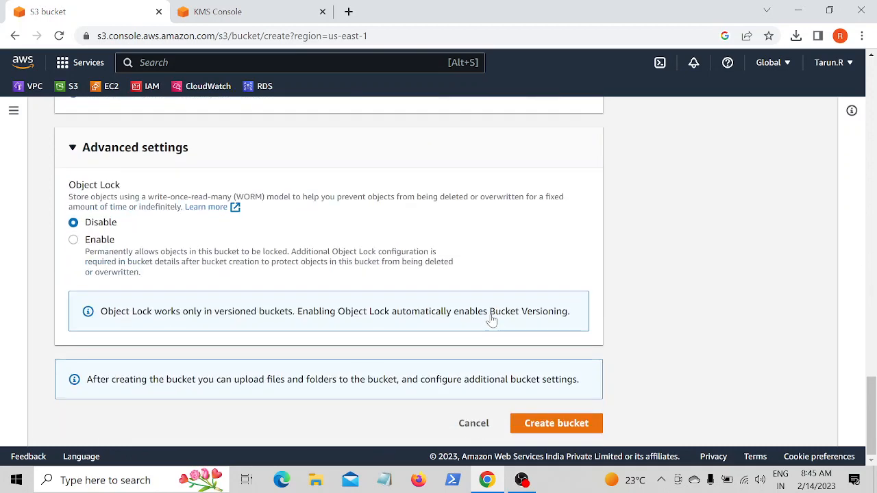
pyautogui.click(567, 420)
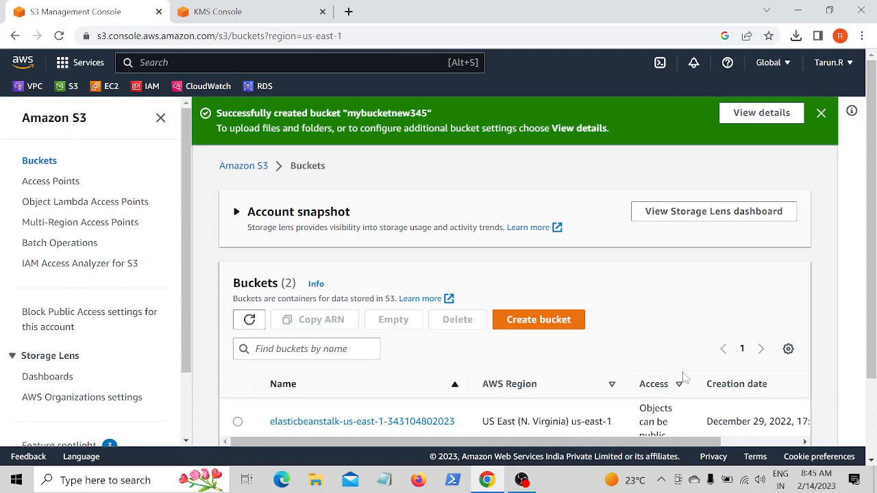
# - Open the mybucketnew345 bucket and start a new upload
pyautogui.scroll(-2, 454, 367)
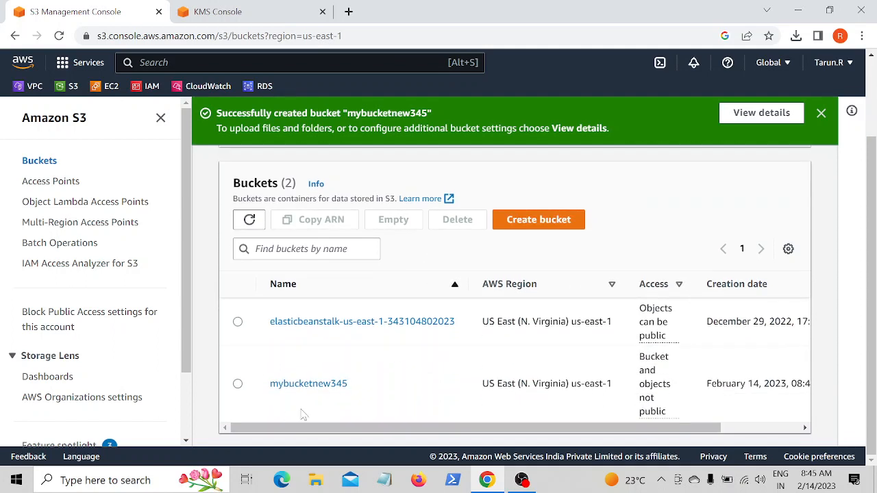
pyautogui.click(340, 386)
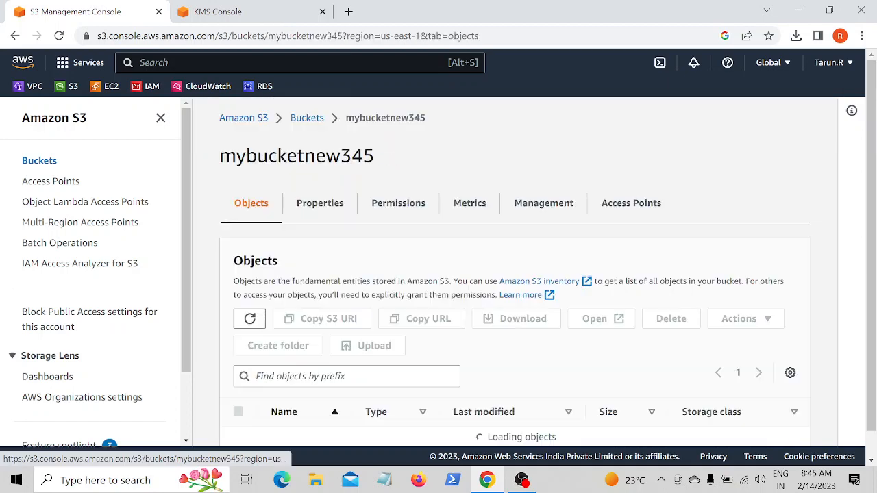
pyautogui.scroll(-2, 383, 332)
pyautogui.scroll(2, 309, 228)
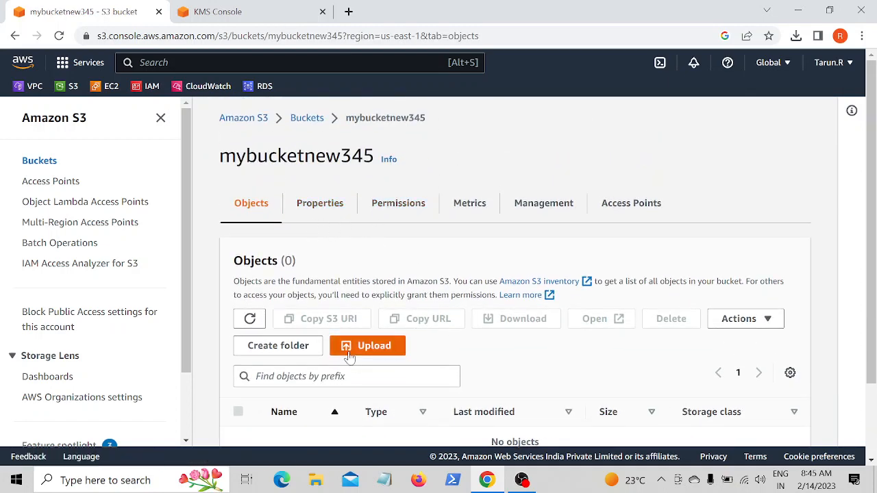
pyautogui.click(400, 351)
# - Add the image file amma.PNG from the Pictures folder to the upload list
pyautogui.scroll(-2, 438, 353)
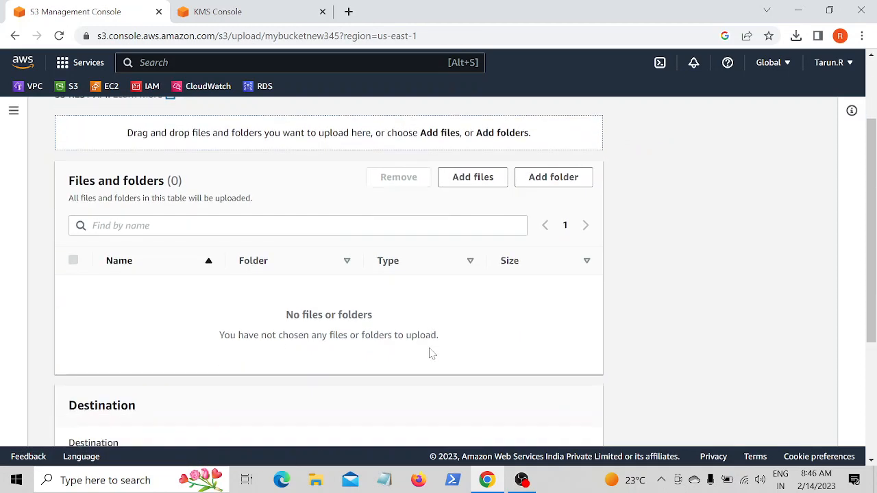
pyautogui.scroll(1, 452, 236)
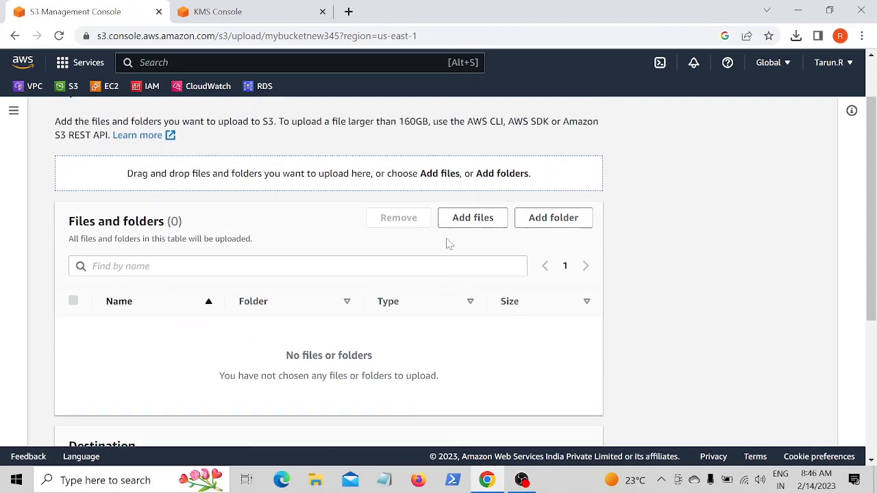
pyautogui.click(483, 219)
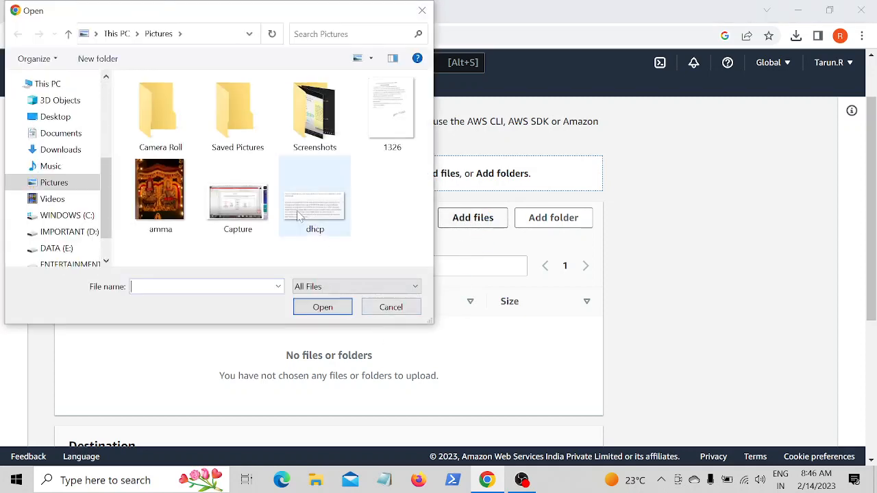
pyautogui.click(157, 198)
pyautogui.click(298, 308)
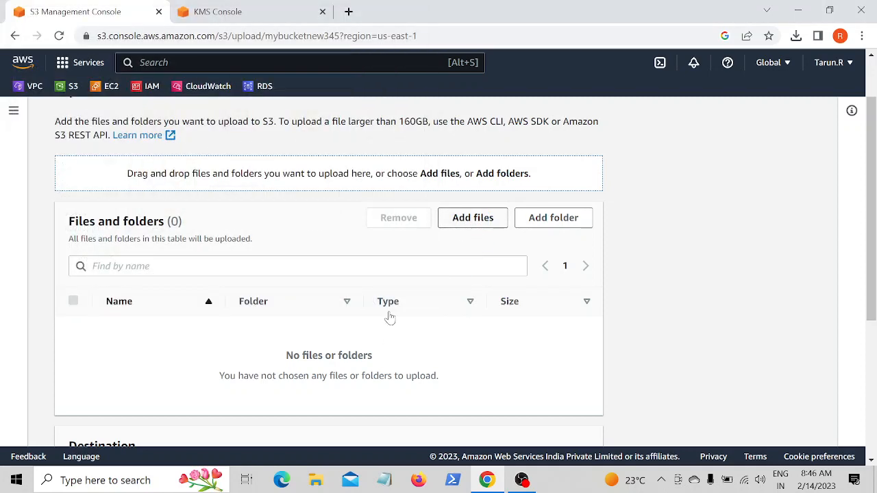
# - Expand the upload's permissions and properties sections, then upload the file
pyautogui.scroll(-3, 393, 310)
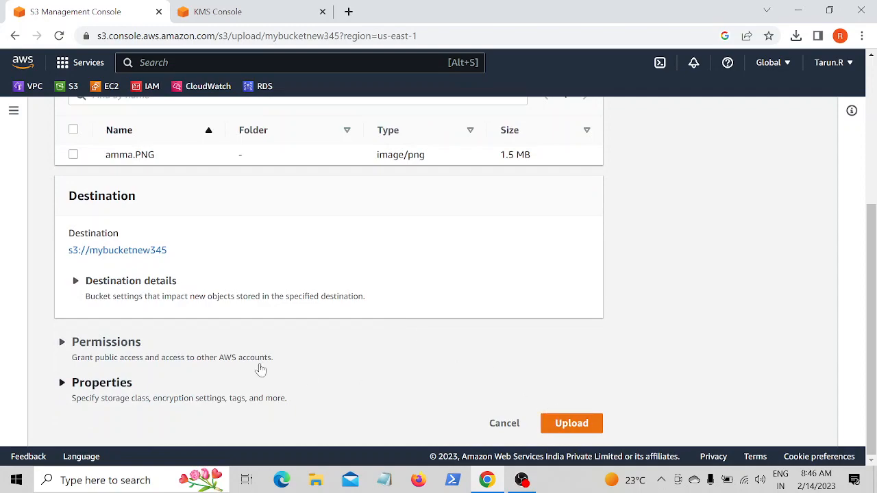
pyautogui.click(144, 346)
pyautogui.scroll(-1, 206, 342)
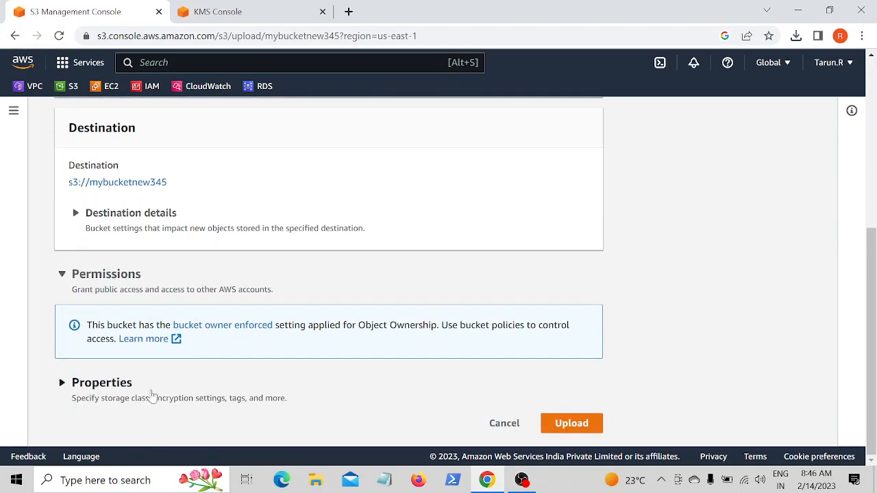
pyautogui.click(148, 385)
pyautogui.scroll(-3, 254, 356)
pyautogui.scroll(-15, 253, 358)
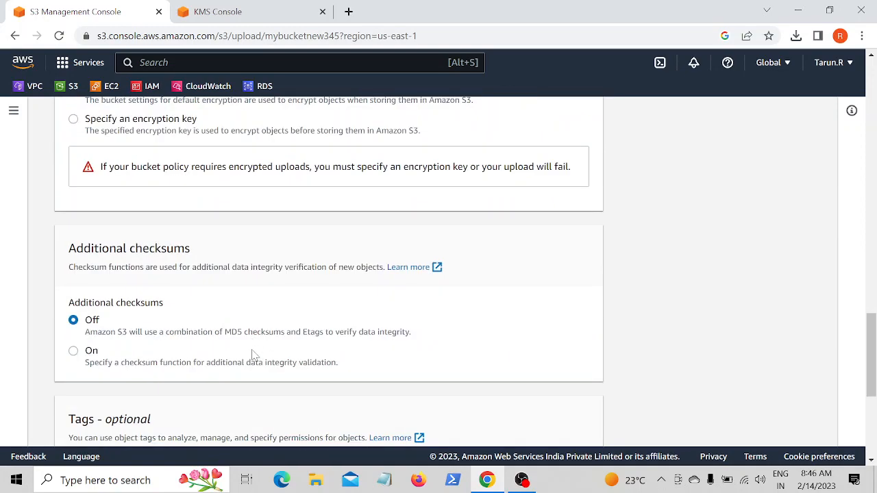
pyautogui.click(556, 425)
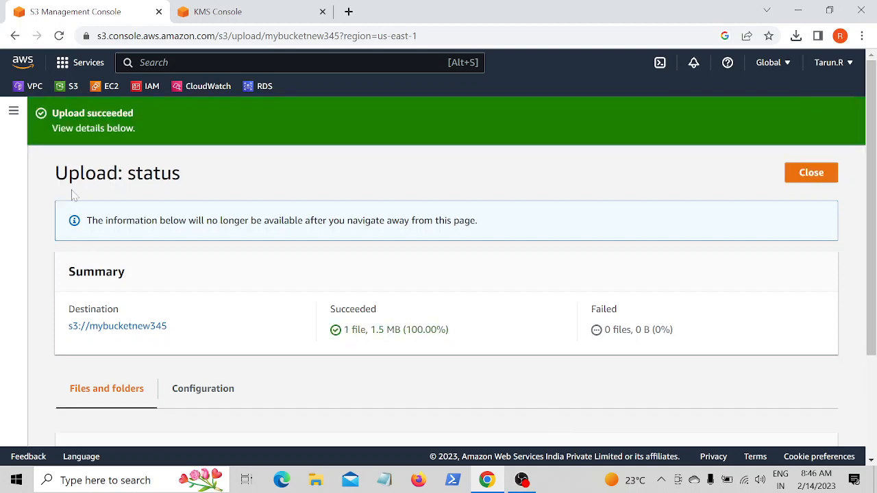
# - Return to the buckets list, open mybucketnew345, and go to its Permissions tab
pyautogui.click(13, 110)
pyautogui.scroll(-2, 327, 355)
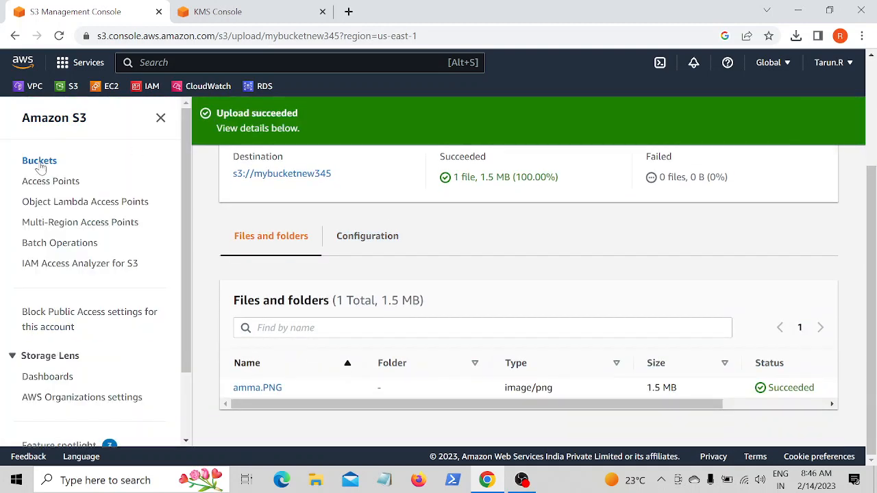
pyautogui.click(40, 163)
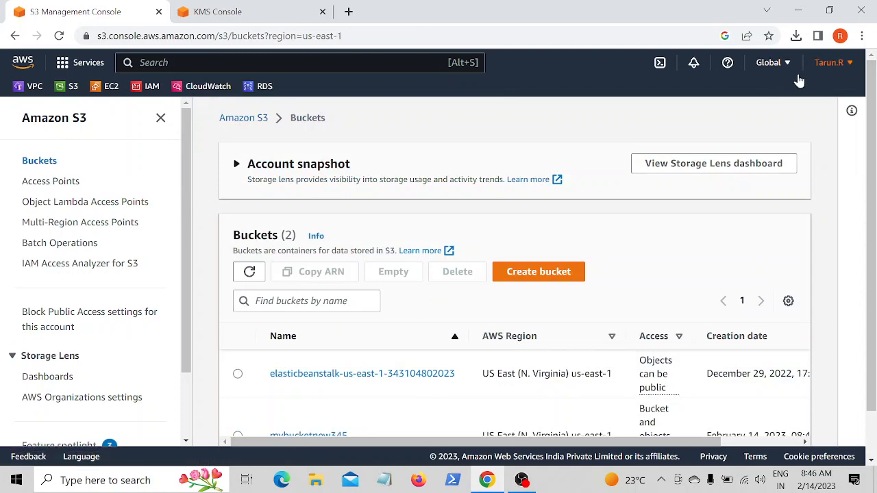
pyautogui.scroll(-1, 359, 364)
pyautogui.click(319, 387)
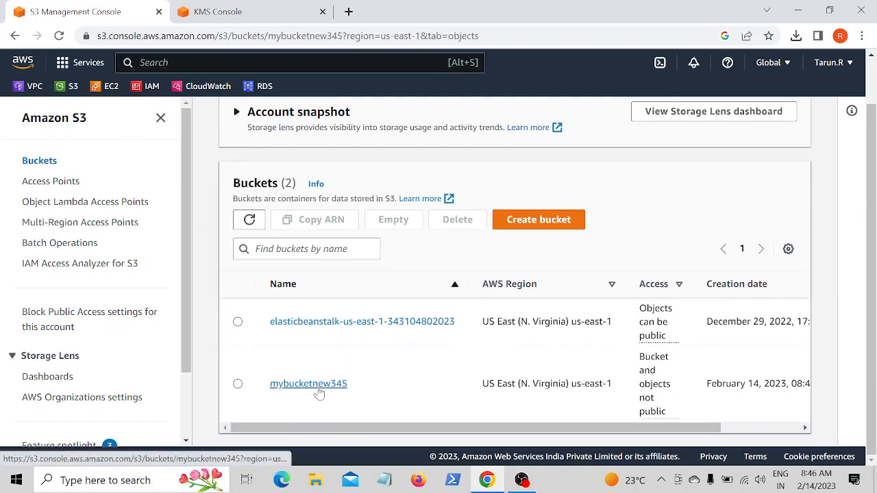
pyautogui.click(413, 218)
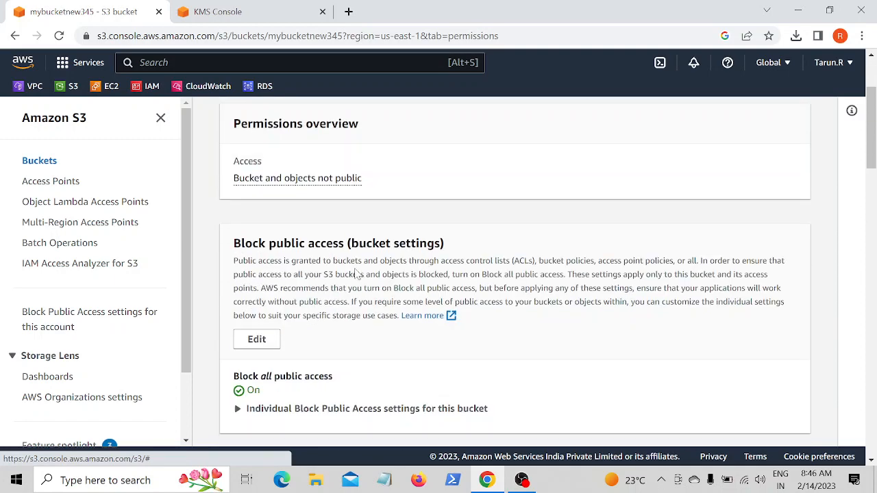
# - Turn off Block all public access for the bucket, save, and confirm by entering confirm
pyautogui.click(256, 339)
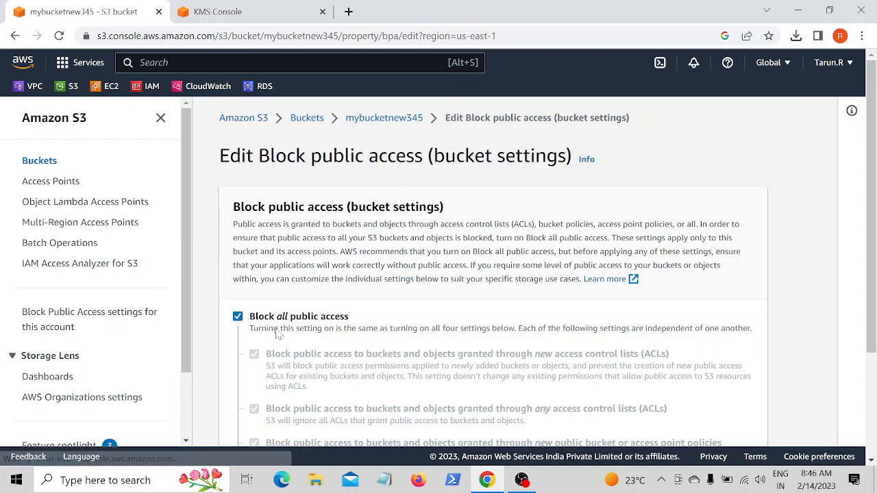
pyautogui.click(238, 317)
pyautogui.scroll(-2, 368, 294)
pyautogui.click(700, 422)
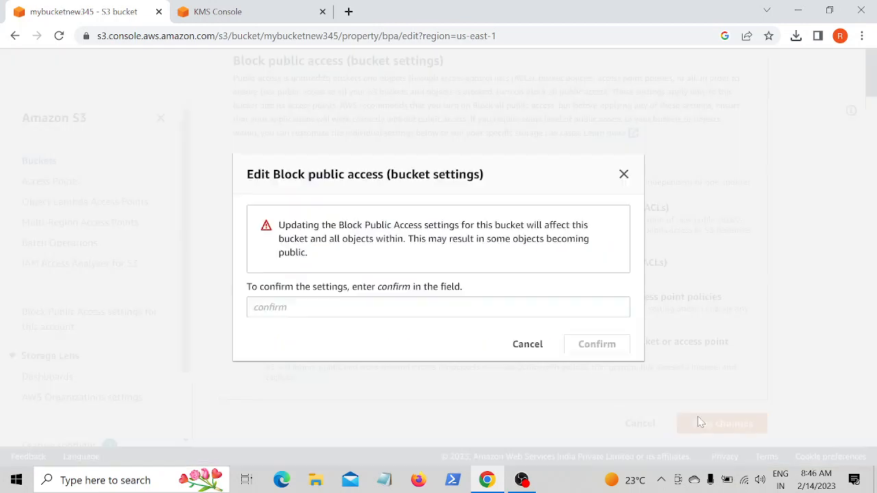
pyautogui.click(415, 307)
pyautogui.write('c')
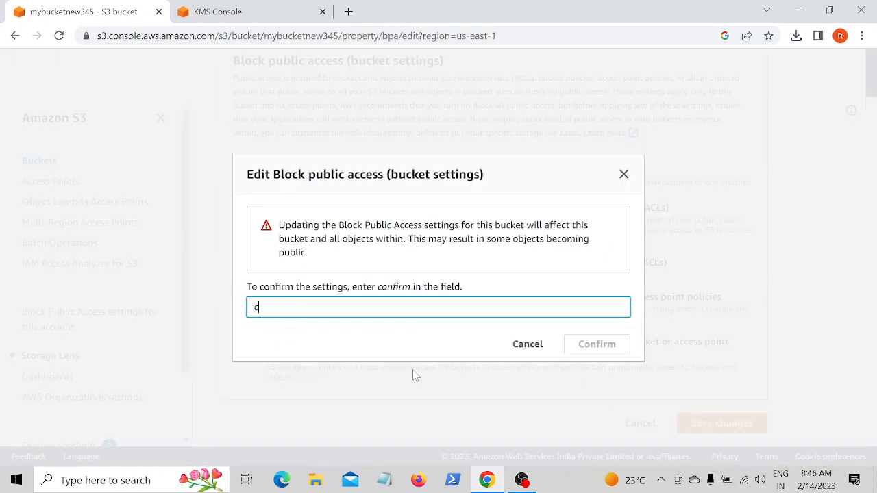
pyautogui.write('onfirm')
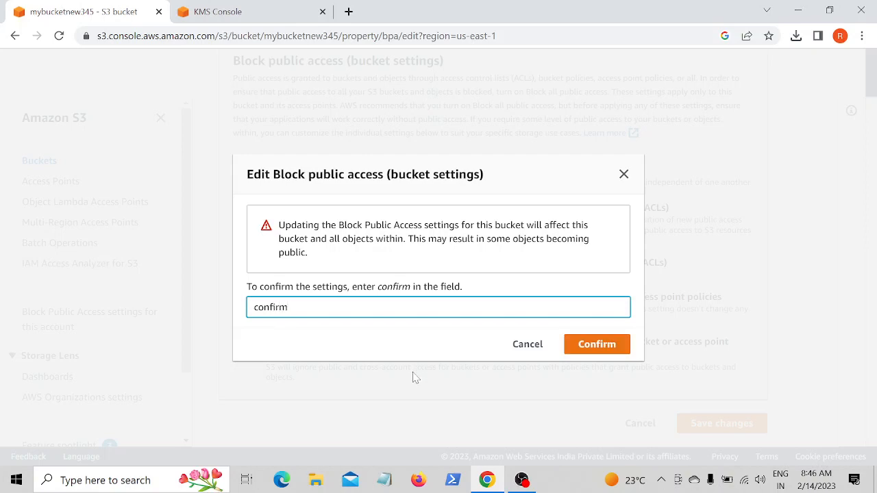
pyautogui.click(621, 344)
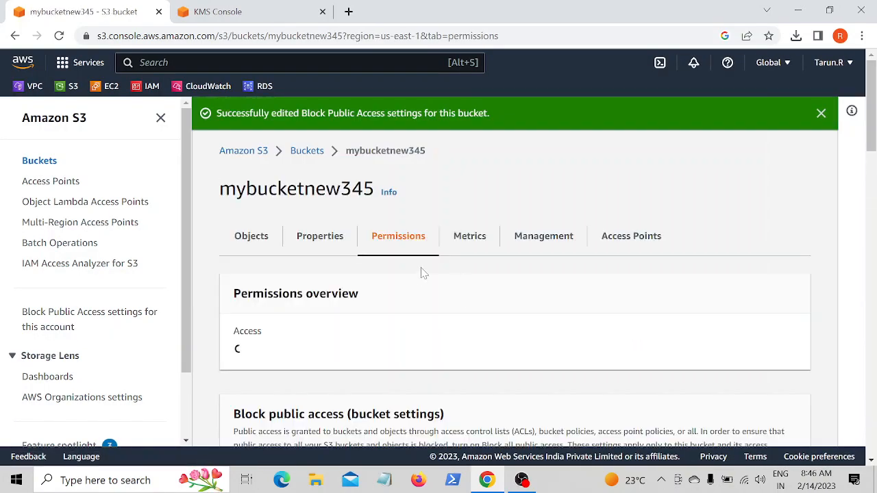
# - Edit the bucket's Object Ownership to ACLs enabled, acknowledge that ACLs will be restored, and save the changes
pyautogui.scroll(-5, 414, 277)
pyautogui.scroll(-3, 417, 277)
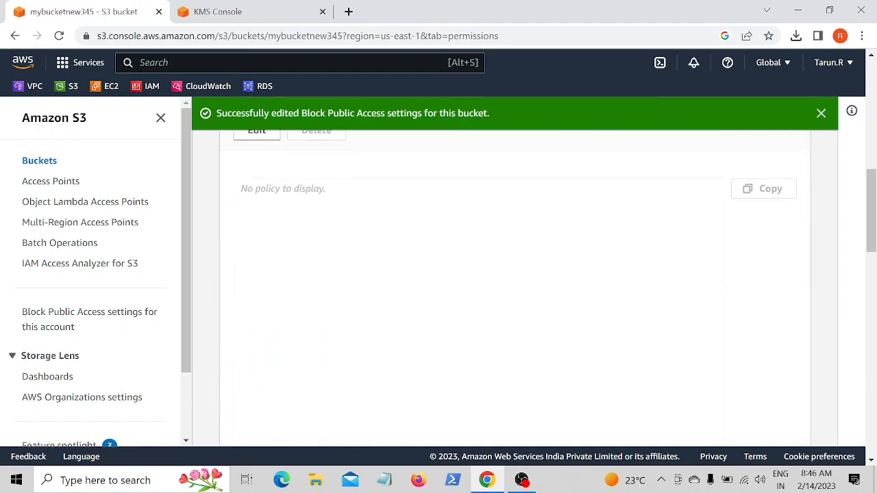
pyautogui.scroll(6, 416, 277)
pyautogui.scroll(-12, 416, 277)
pyautogui.scroll(-2, 418, 274)
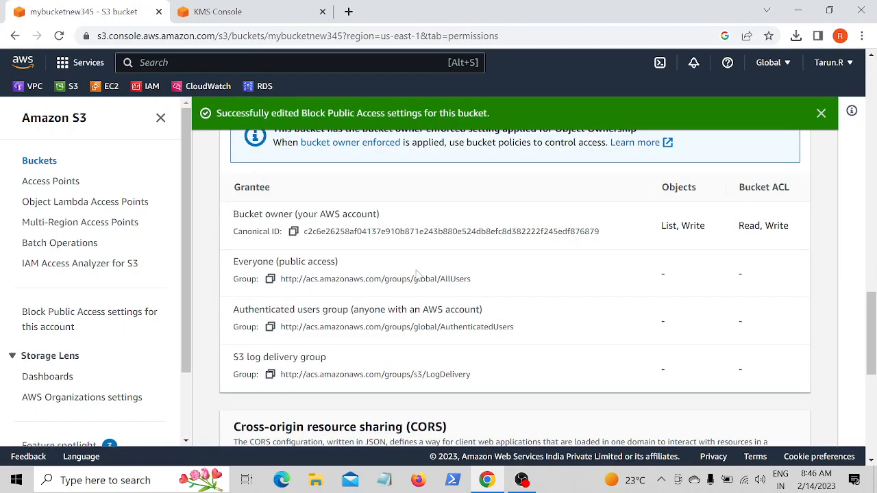
pyautogui.scroll(4, 235, 351)
pyautogui.scroll(2, 267, 281)
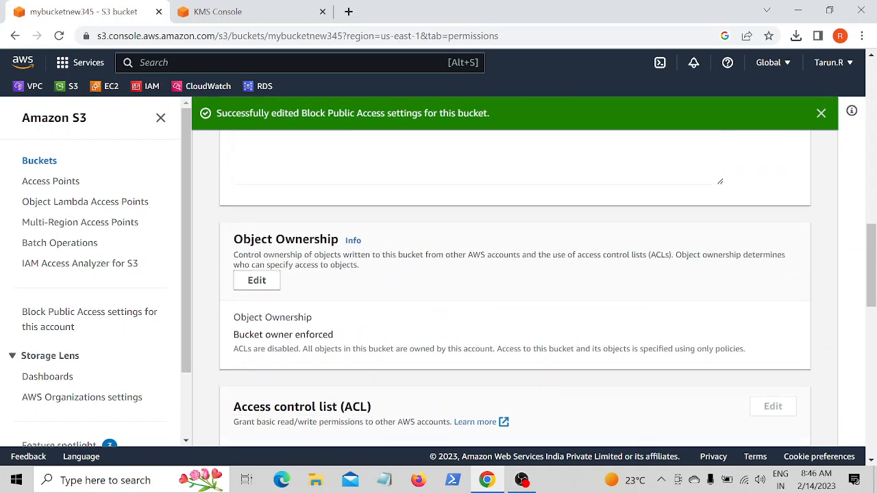
pyautogui.click(264, 281)
pyautogui.click(526, 295)
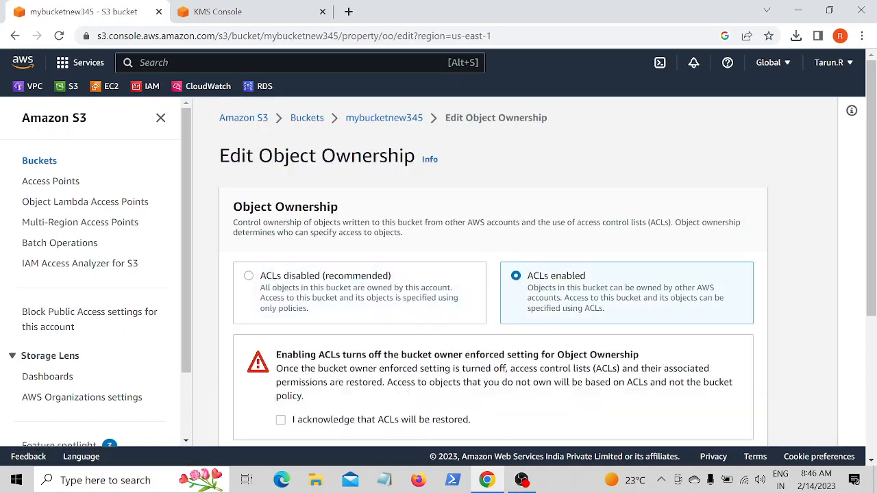
pyautogui.scroll(-2, 299, 370)
pyautogui.click(281, 282)
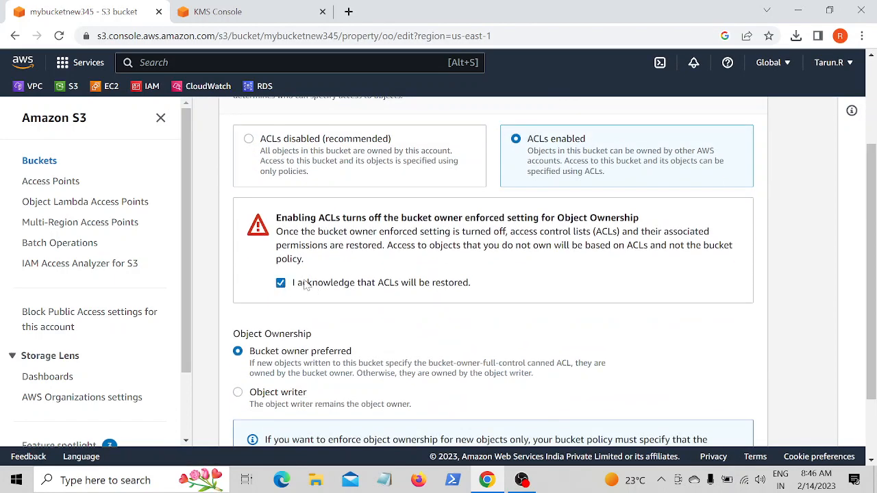
pyautogui.scroll(-2, 432, 284)
pyautogui.click(721, 425)
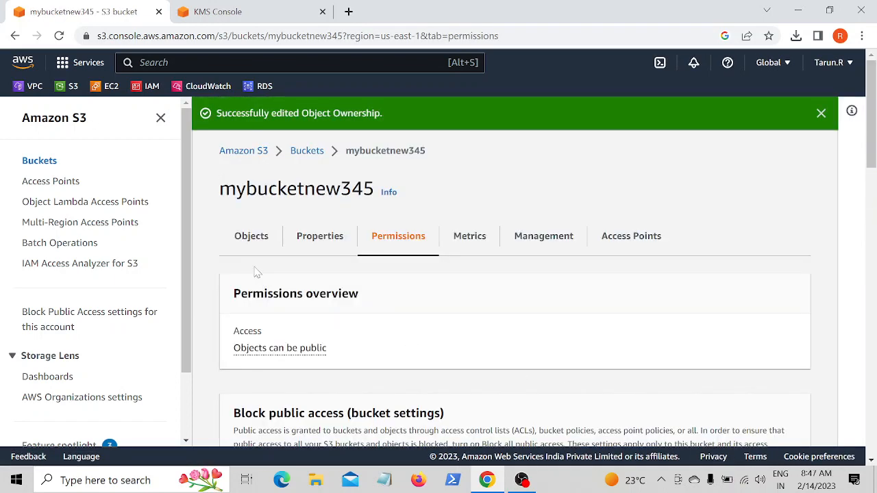
# - Select amma.PNG in the bucket's objects list and copy its object URL
pyautogui.click(239, 252)
pyautogui.scroll(-1, 432, 301)
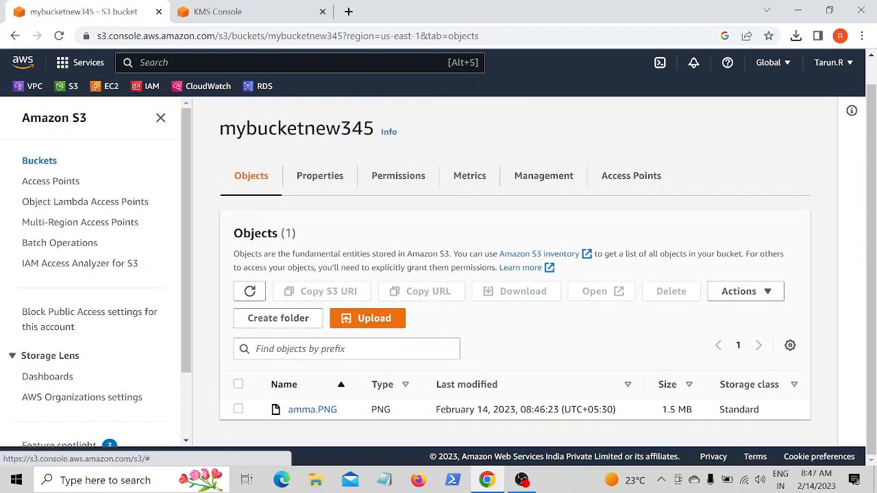
pyautogui.click(237, 410)
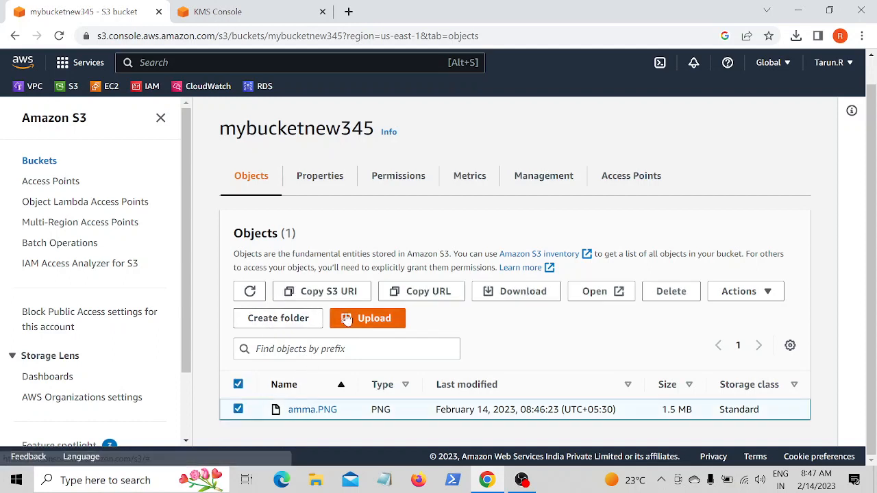
pyautogui.click(433, 291)
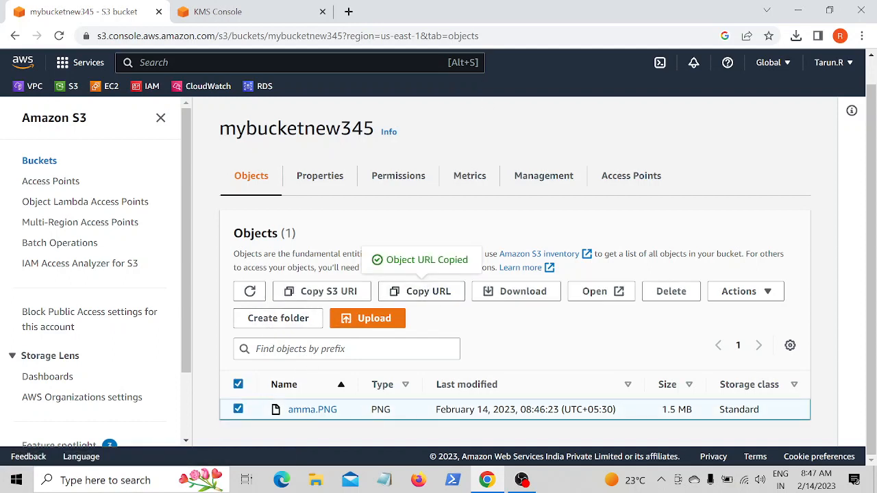
# - Open the copied object URL in a new browser tab
pyautogui.click(348, 12)
pyautogui.rightClick(200, 36)
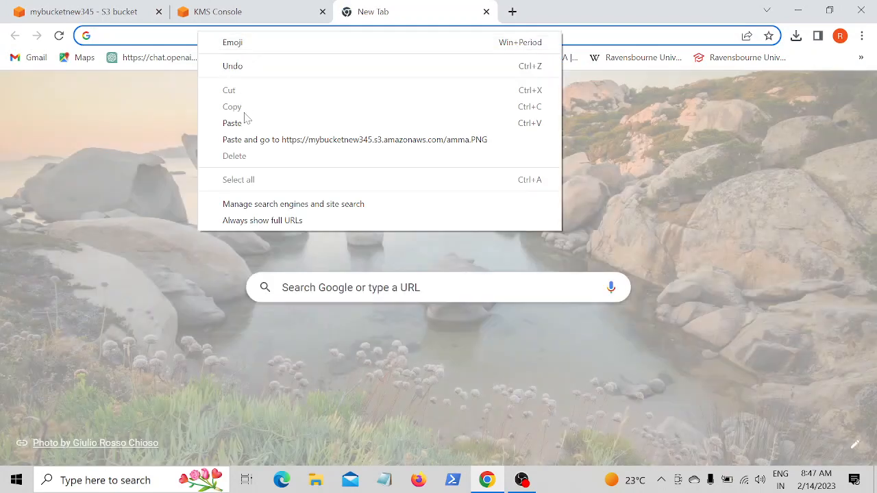
pyautogui.click(245, 121)
pyautogui.press('Return')
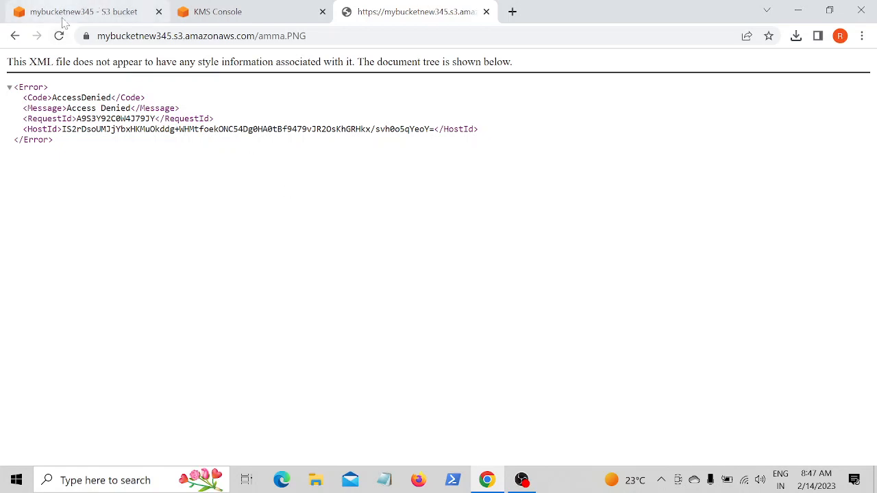
# - Make amma.PNG public using ACL from the object actions and confirm Make public
pyautogui.click(86, 17)
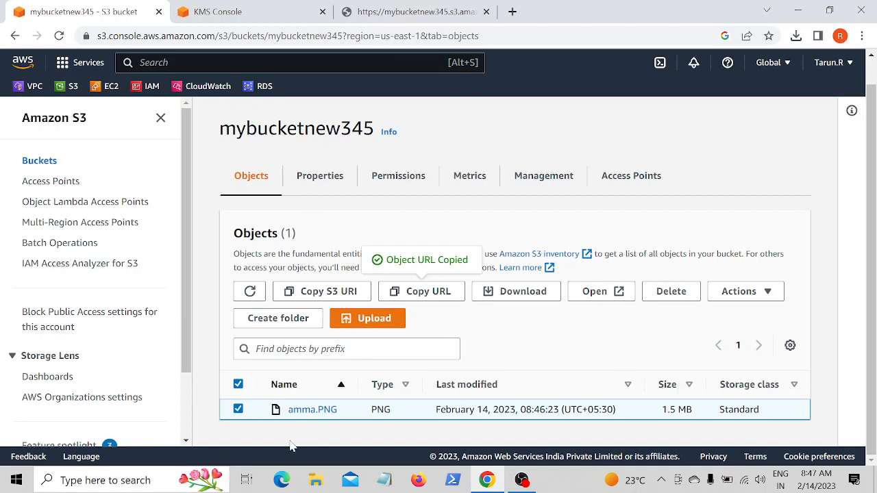
pyautogui.click(737, 291)
pyautogui.scroll(-3, 693, 240)
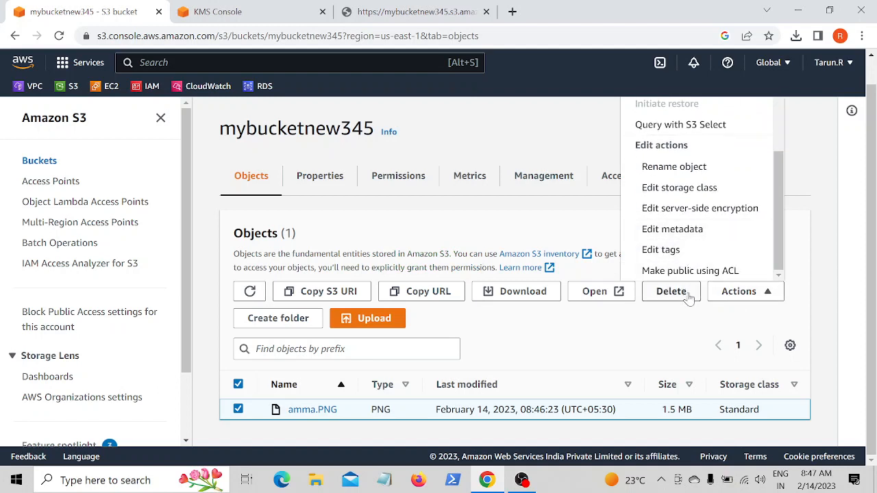
pyautogui.click(693, 271)
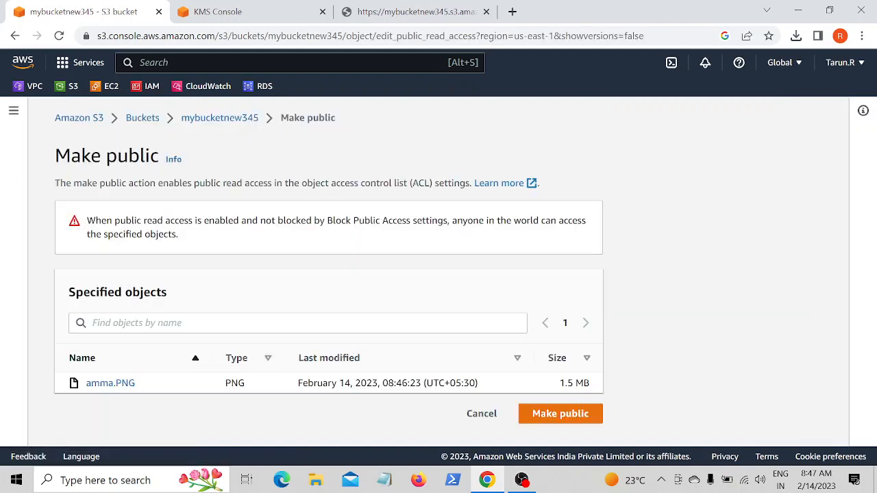
pyautogui.click(541, 418)
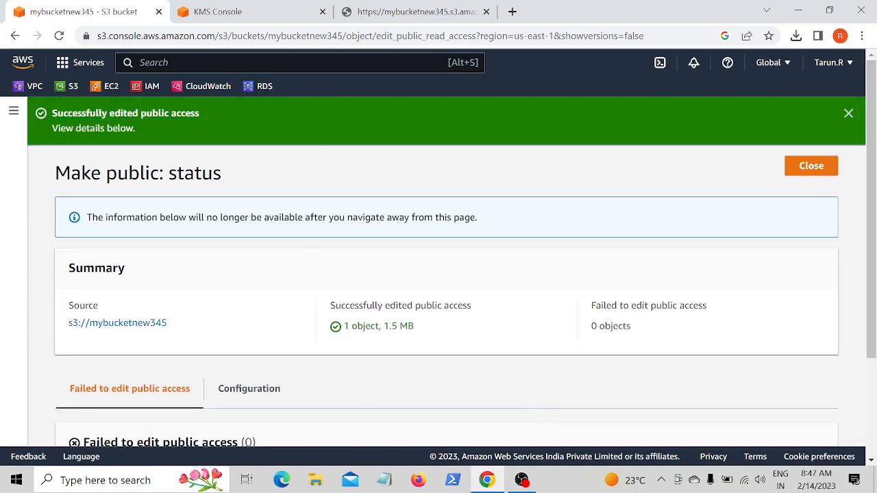
# - Reload the object URL tab to test public access to amma.PNG
pyautogui.click(407, 14)
pyautogui.click(58, 36)
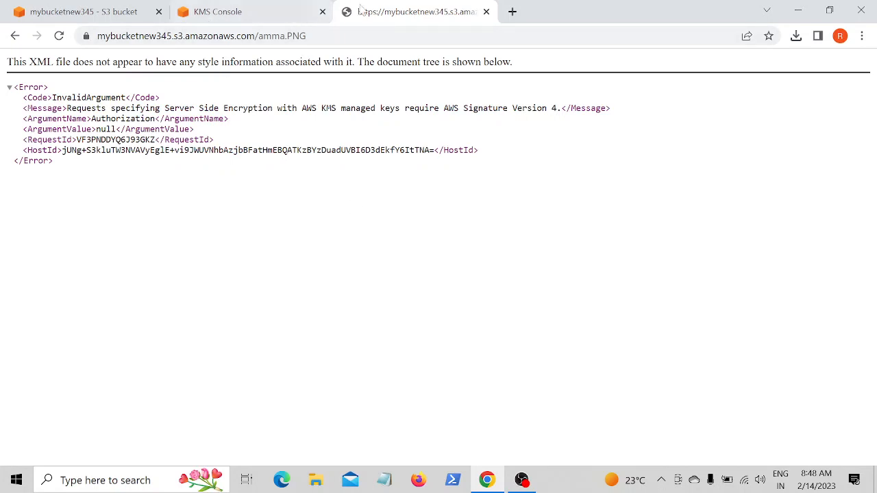
pyautogui.click(60, 37)
pyautogui.click(60, 36)
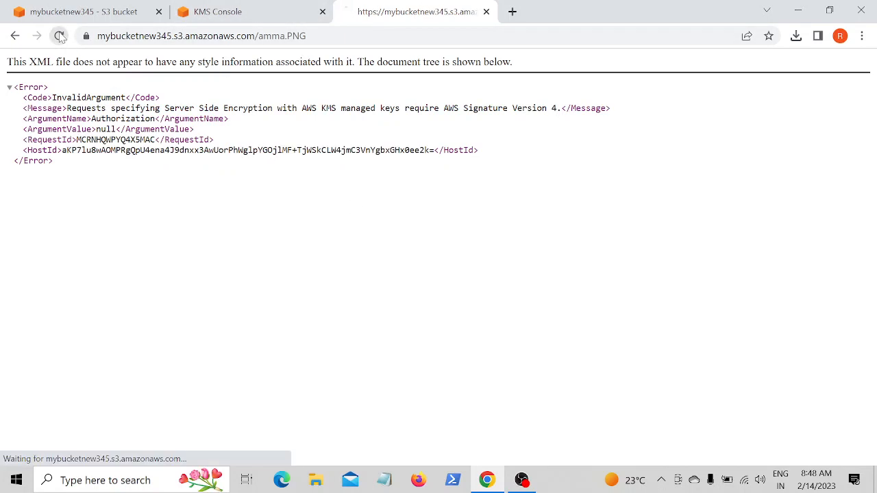
pyautogui.click(59, 37)
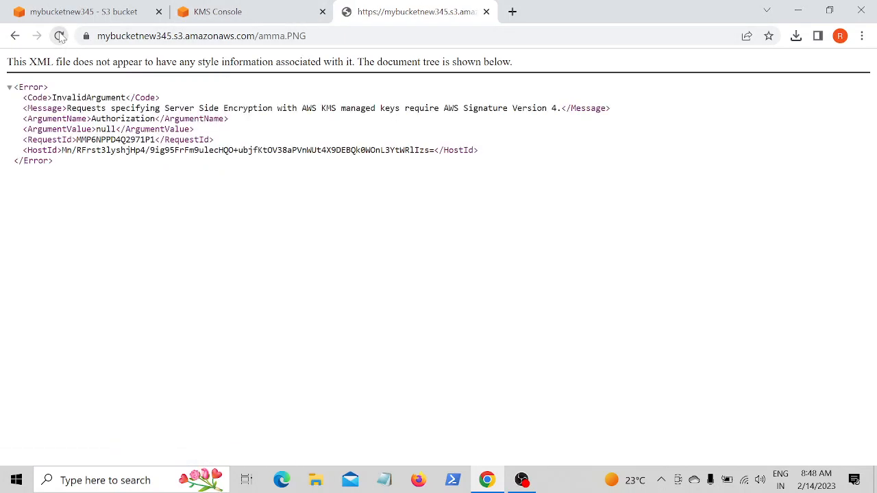
pyautogui.click(60, 36)
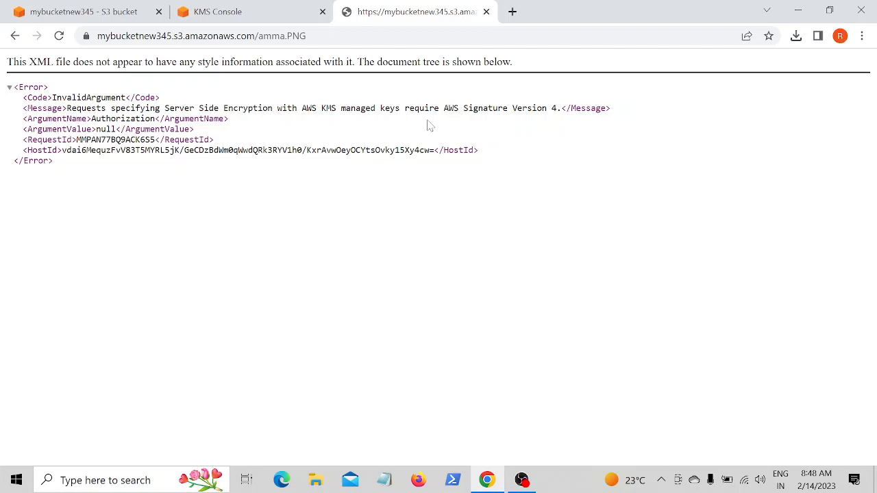
# - Close the make-public status page, select amma.PNG, and open it from the bucket
pyautogui.click(103, 11)
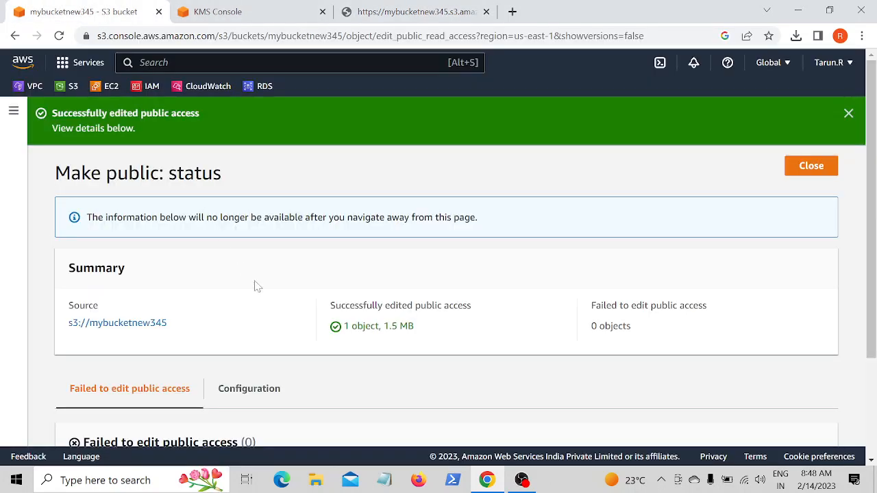
pyautogui.scroll(-2, 256, 286)
pyautogui.scroll(2, 391, 276)
pyautogui.click(807, 168)
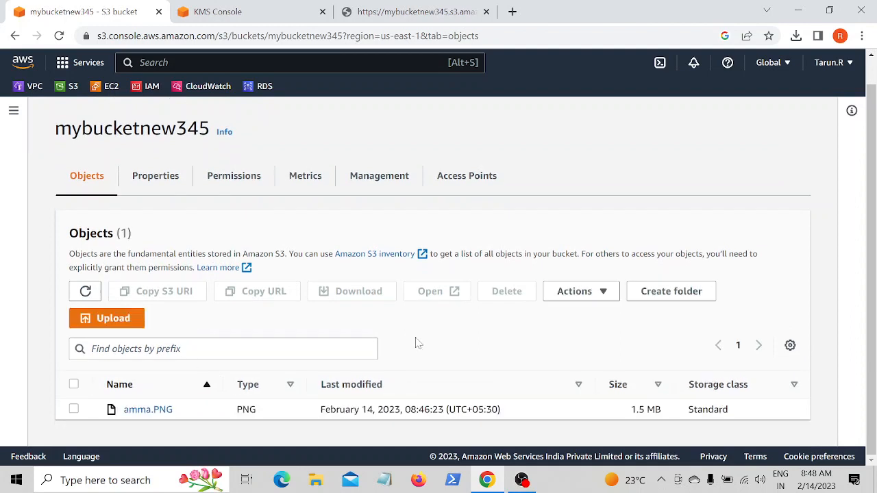
pyautogui.click(72, 410)
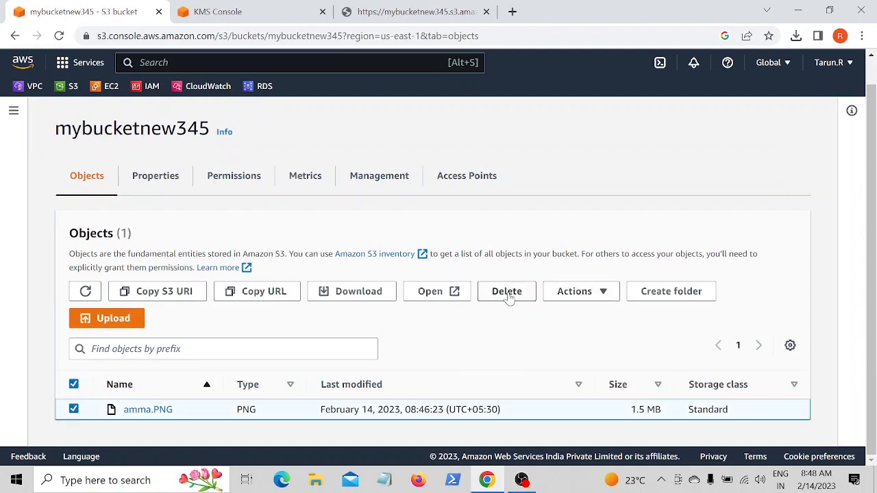
pyautogui.click(428, 291)
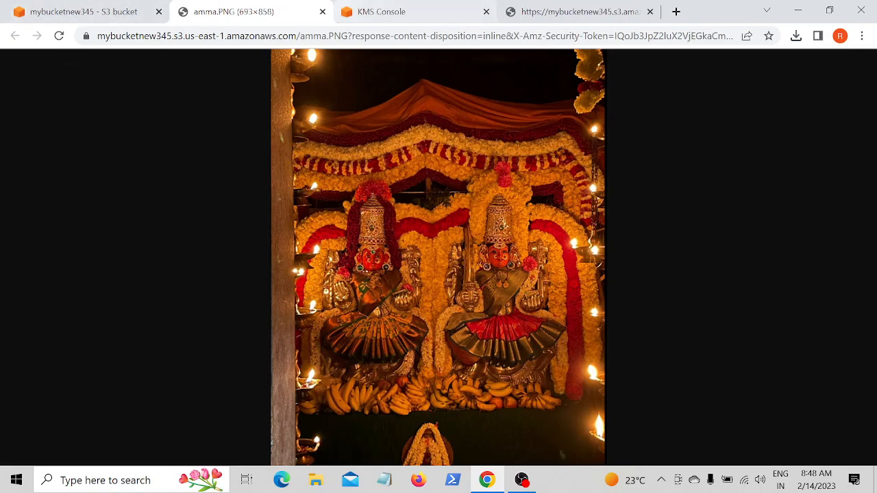
# - Go to IAM Users, open user alex's security credentials, and copy the console sign-in link
pyautogui.click(82, 11)
pyautogui.click(143, 86)
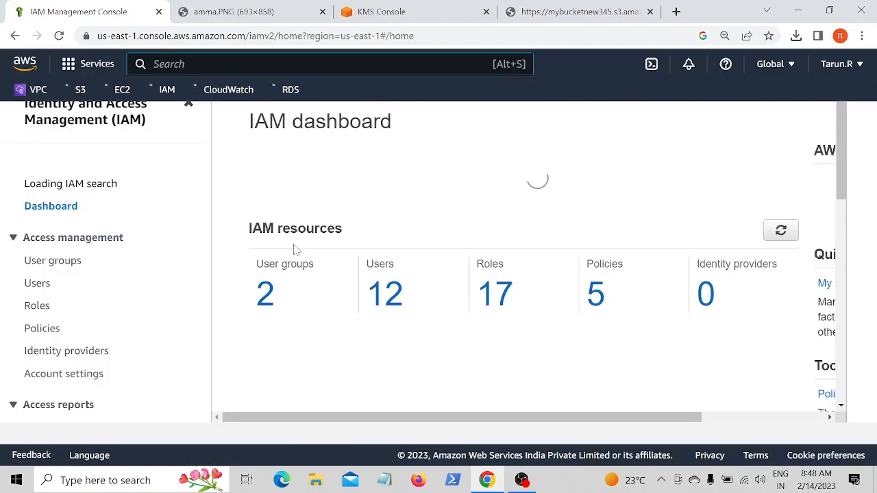
pyautogui.click(39, 310)
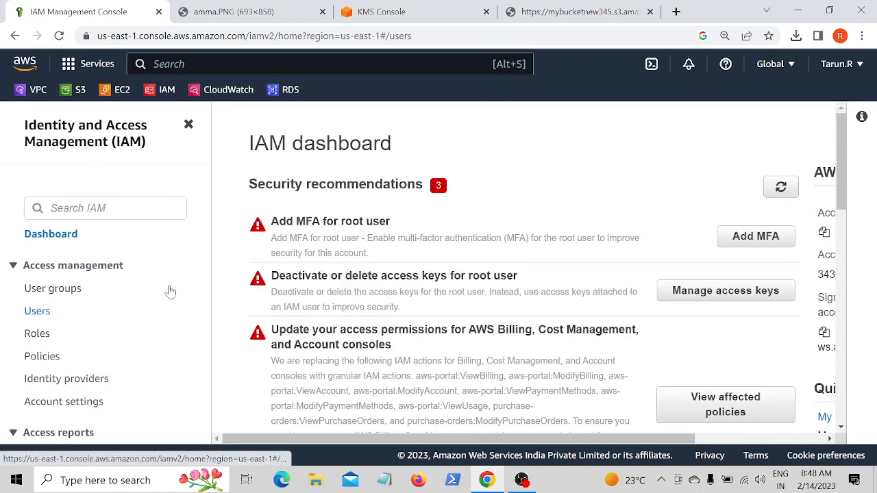
pyautogui.scroll(-1, 302, 260)
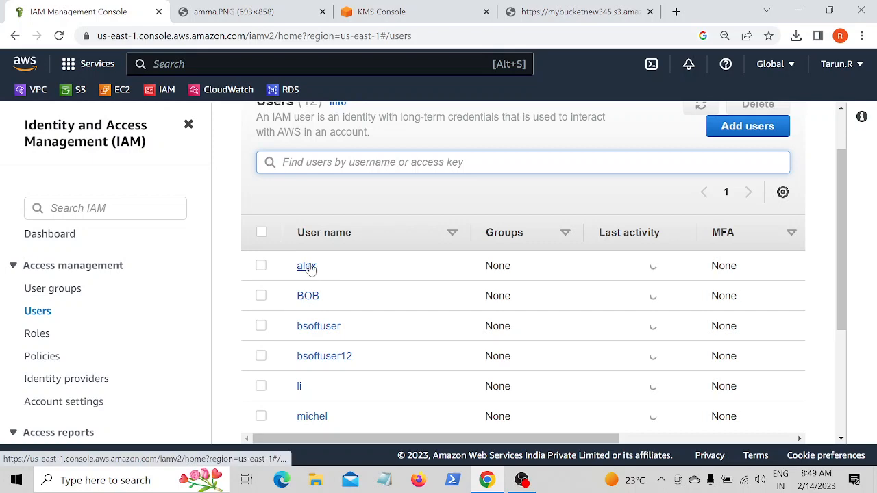
pyautogui.click(307, 269)
pyautogui.scroll(-3, 395, 298)
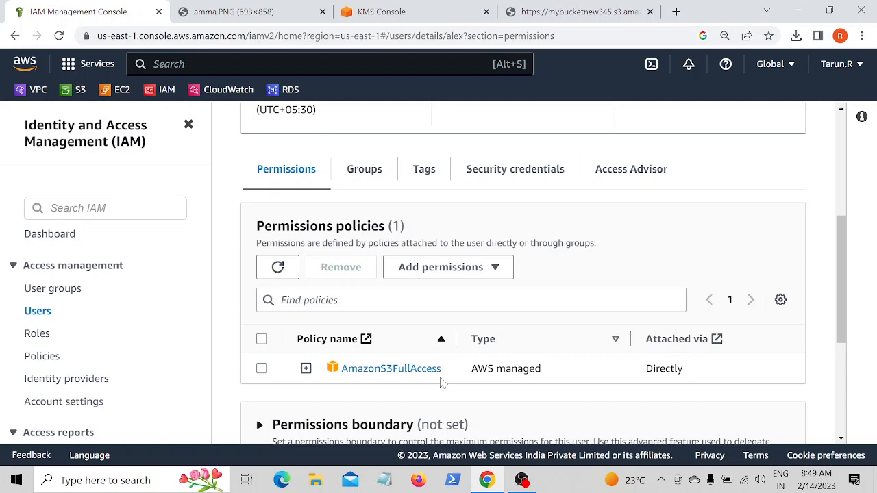
pyautogui.scroll(3, 425, 277)
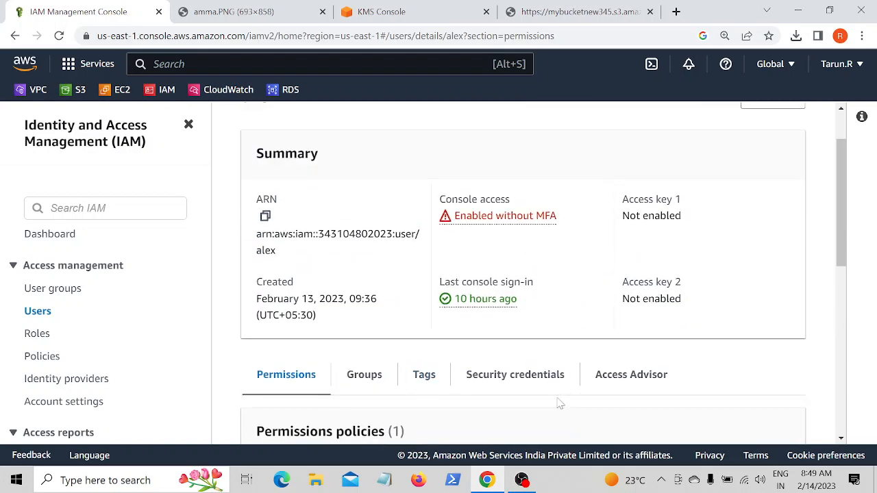
pyautogui.click(513, 384)
pyautogui.scroll(-3, 401, 358)
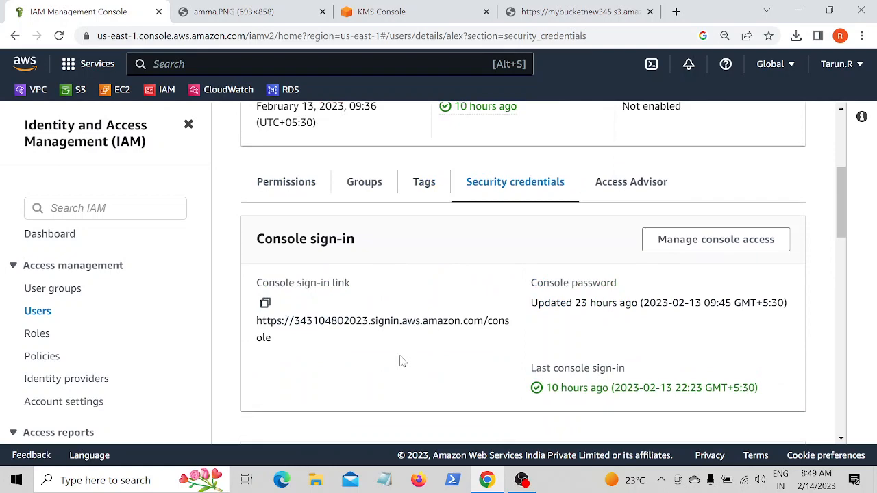
pyautogui.click(265, 290)
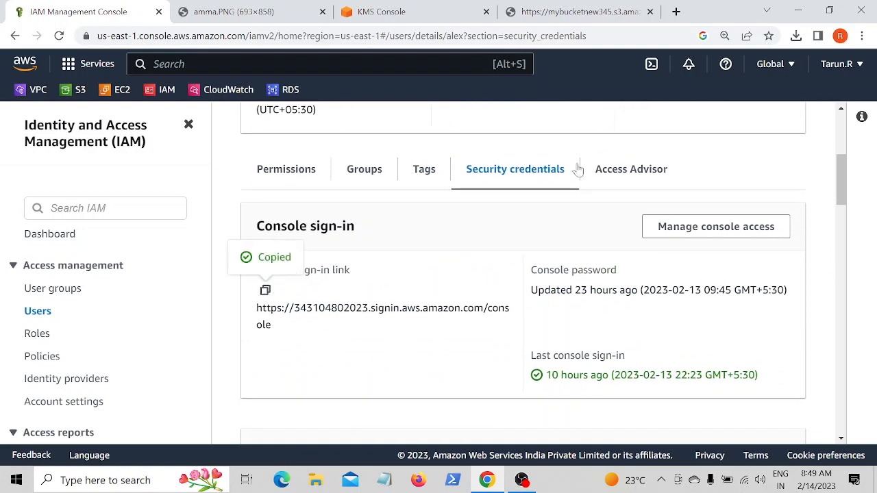
# - Open the copied console sign-in link in a new browser tab
pyautogui.click(675, 12)
pyautogui.rightClick(219, 36)
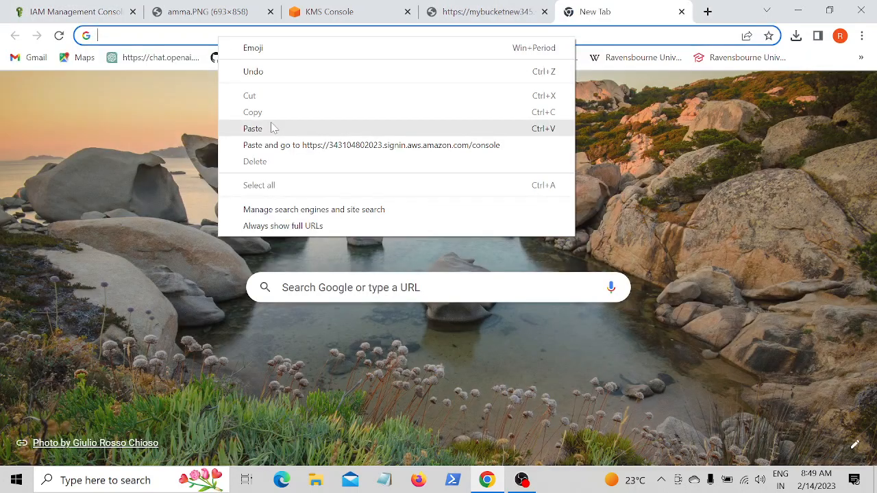
pyautogui.click(271, 128)
pyautogui.press('Return')
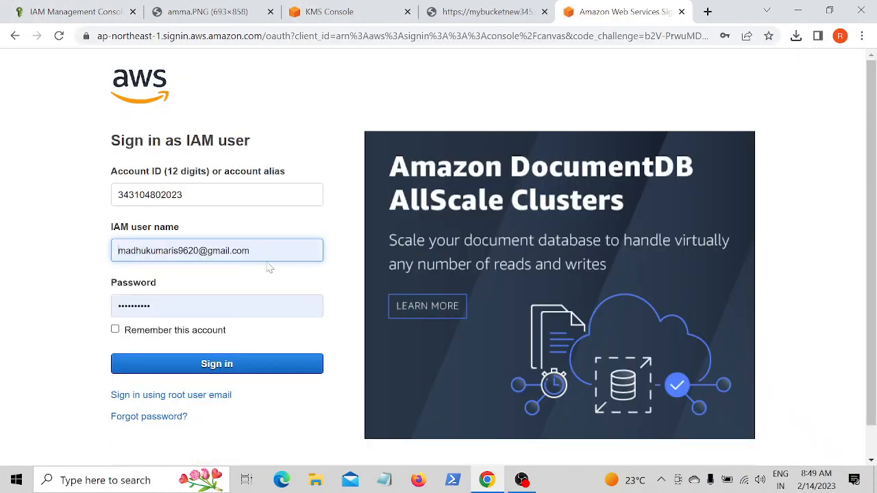
# - Replace the prefilled IAM user name with alex on the sign-in page
pyautogui.click(270, 254)
pyautogui.press('BackSpace')
pyautogui.press('BackSpace')
pyautogui.press('BackSpace')
pyautogui.press('BackSpace')
pyautogui.press('BackSpace')
pyautogui.press('BackSpace')
pyautogui.press('BackSpace')
pyautogui.press('BackSpace')
pyautogui.press('BackSpace')
pyautogui.press('BackSpace')
pyautogui.press('BackSpace')
pyautogui.press('BackSpace')
pyautogui.press('BackSpace')
pyautogui.press('BackSpace')
pyautogui.press('BackSpace')
pyautogui.press('BackSpace')
pyautogui.press('BackSpace')
pyautogui.press('BackSpace')
pyautogui.press('BackSpace')
pyautogui.press('BackSpace')
pyautogui.press('BackSpace')
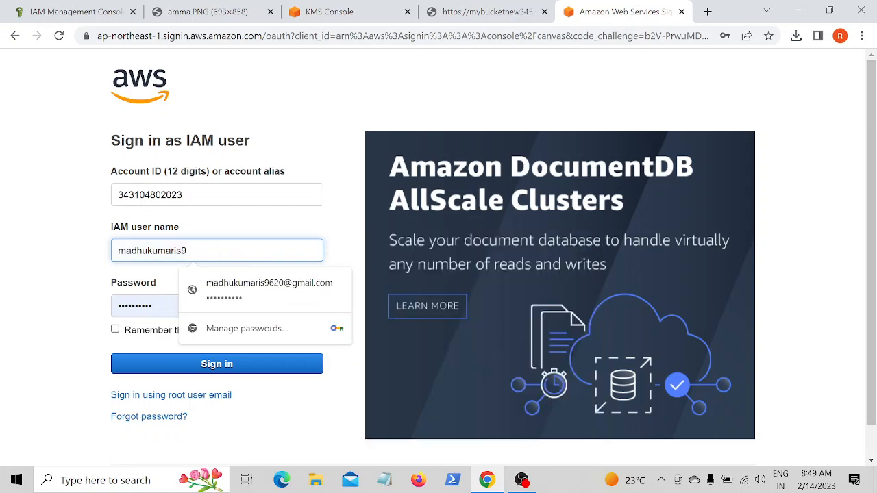
pyautogui.write('alex')
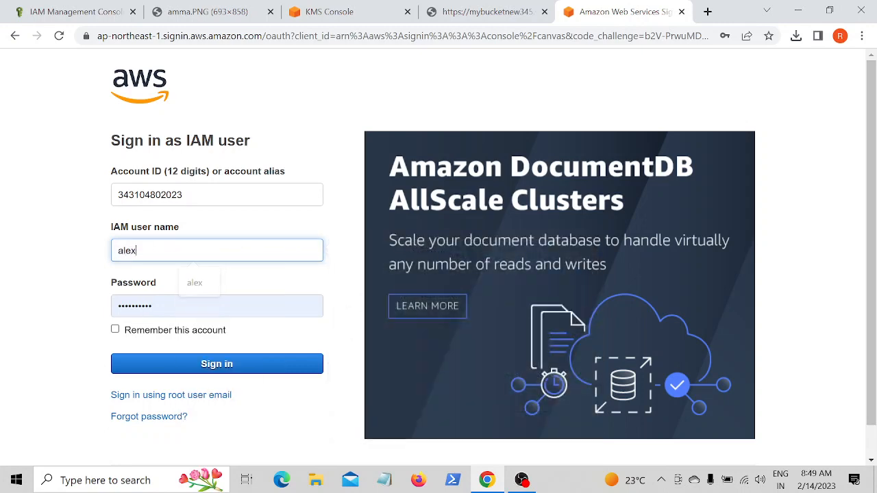
# - Enter the IAM user's password and sign in to the console as alex
pyautogui.click(267, 305)
pyautogui.press('BackSpace')
pyautogui.press('BackSpace')
pyautogui.press('BackSpace')
pyautogui.press('BackSpace')
pyautogui.press('BackSpace')
pyautogui.press('BackSpace')
pyautogui.press('BackSpace')
pyautogui.press('BackSpace')
pyautogui.press('BackSpace')
pyautogui.press('BackSpace')
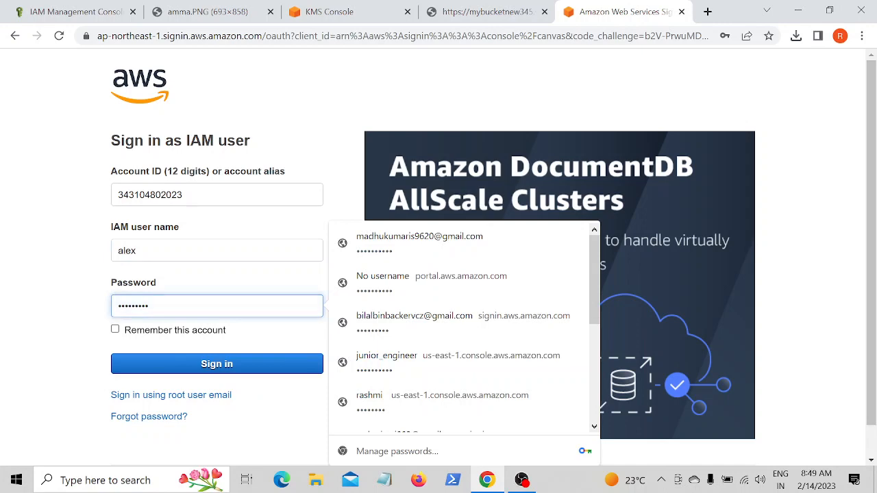
pyautogui.write('**')
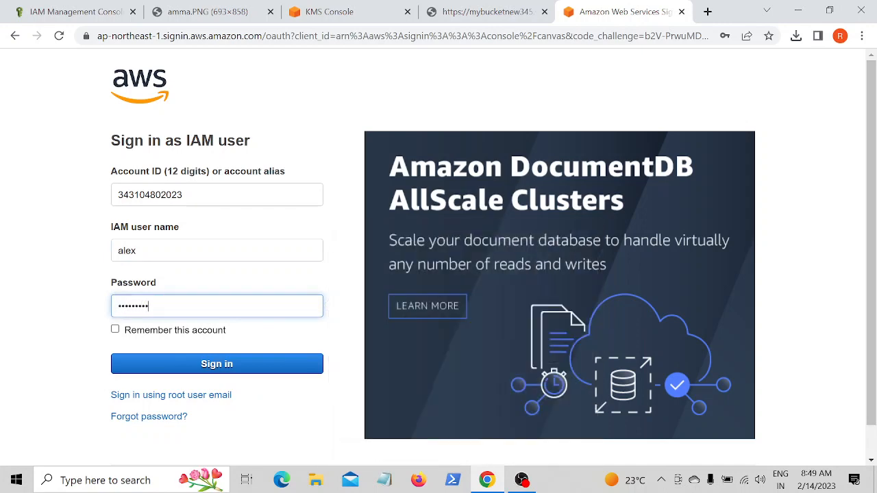
pyautogui.click(265, 363)
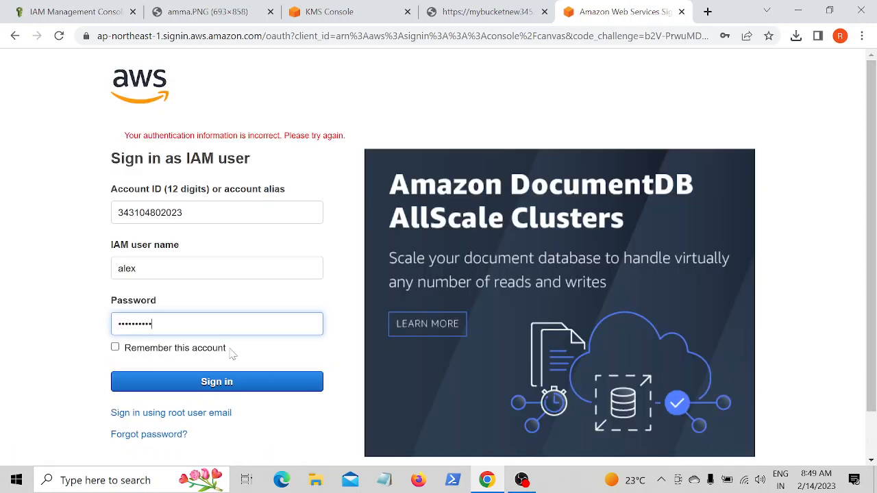
pyautogui.click(231, 382)
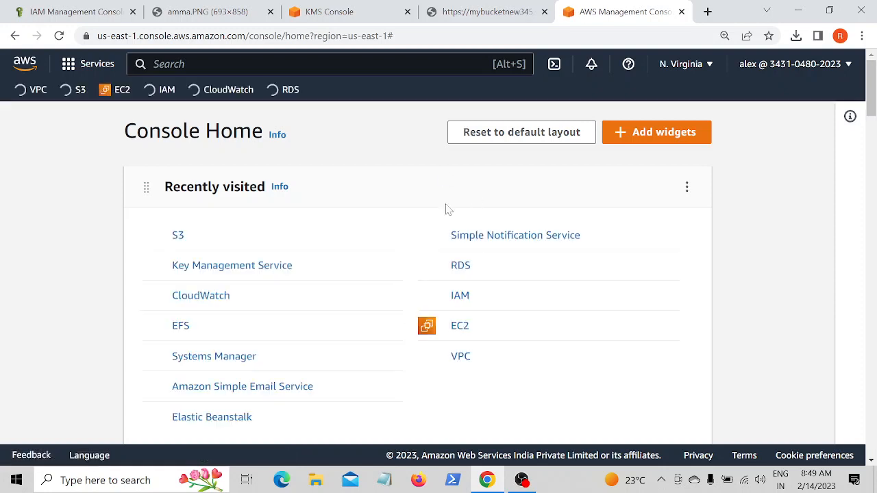
# - As alex, open amma.PNG in bucket mybucketnew345 in the browser to test access to the object
pyautogui.click(179, 237)
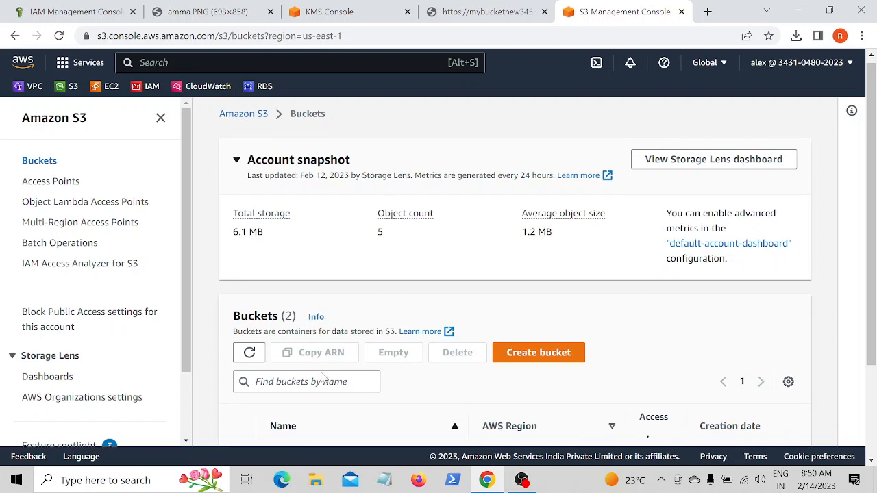
pyautogui.scroll(-2, 356, 356)
pyautogui.click(327, 403)
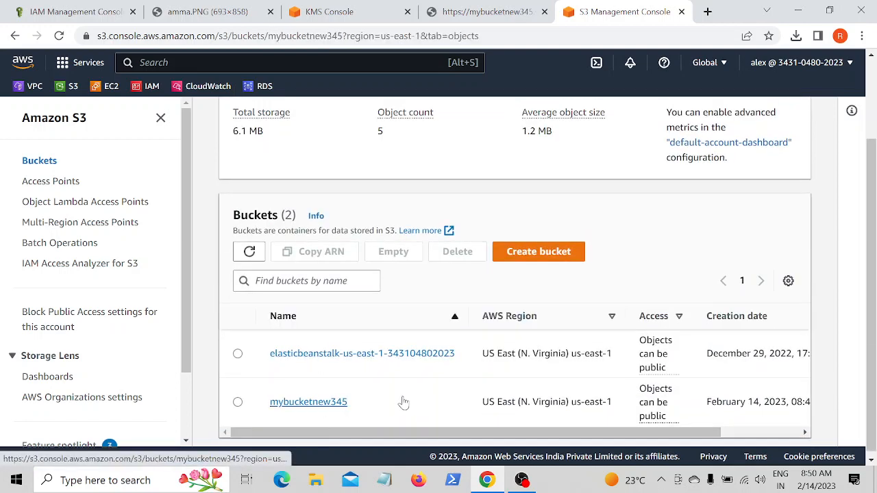
pyautogui.scroll(-1, 344, 414)
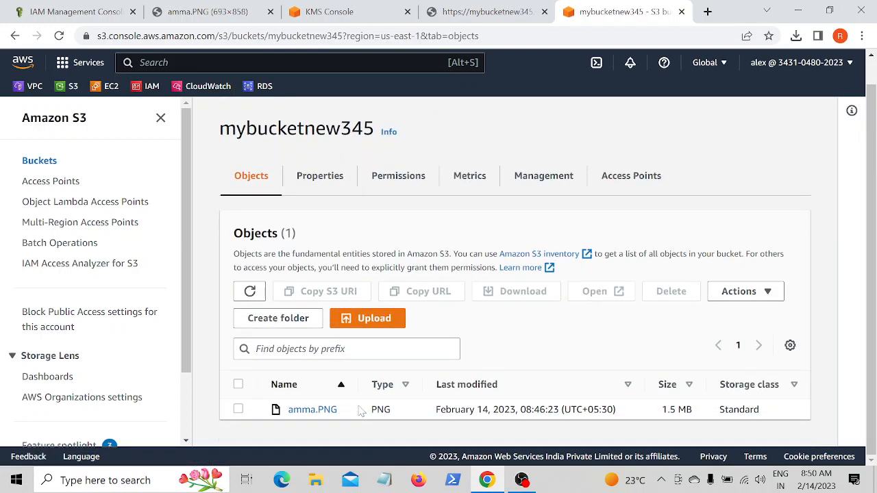
pyautogui.click(324, 411)
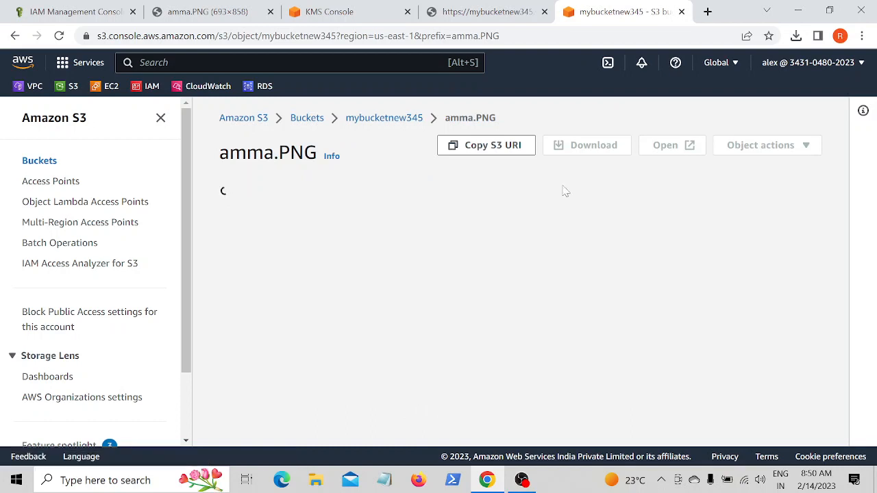
pyautogui.click(670, 151)
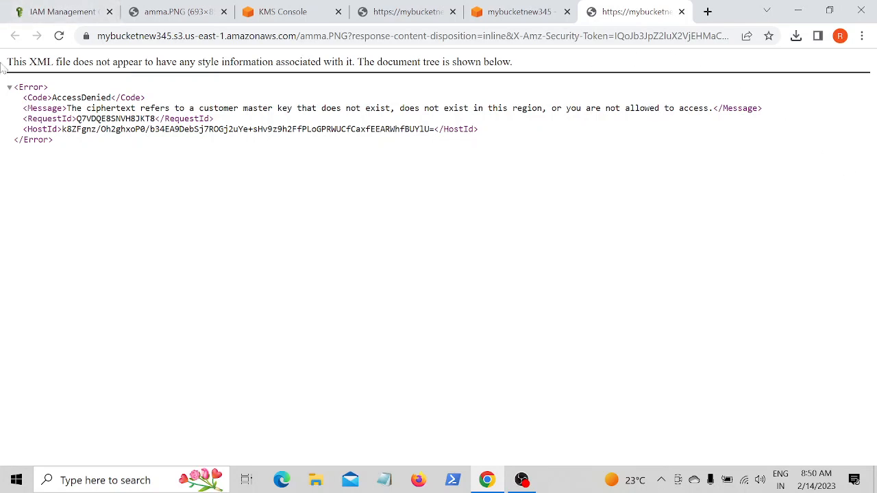
# - Return to the S3 console tab and sign out of alex's session
pyautogui.click(507, 9)
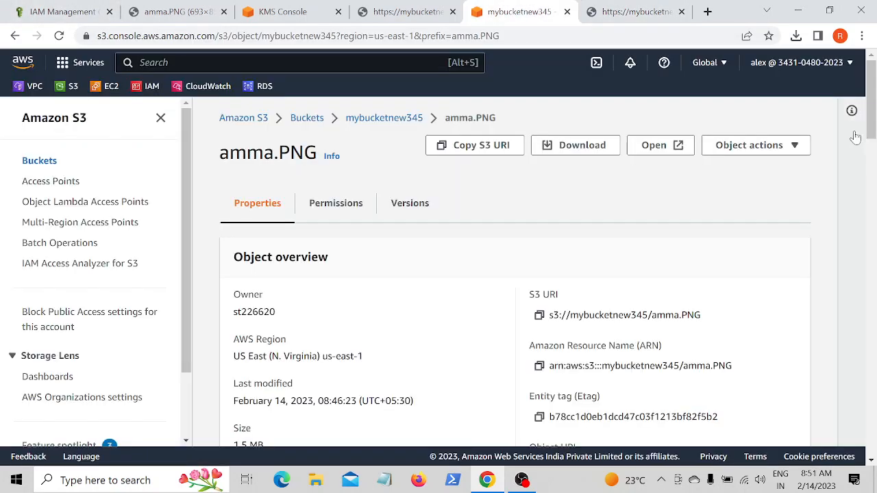
pyautogui.click(796, 62)
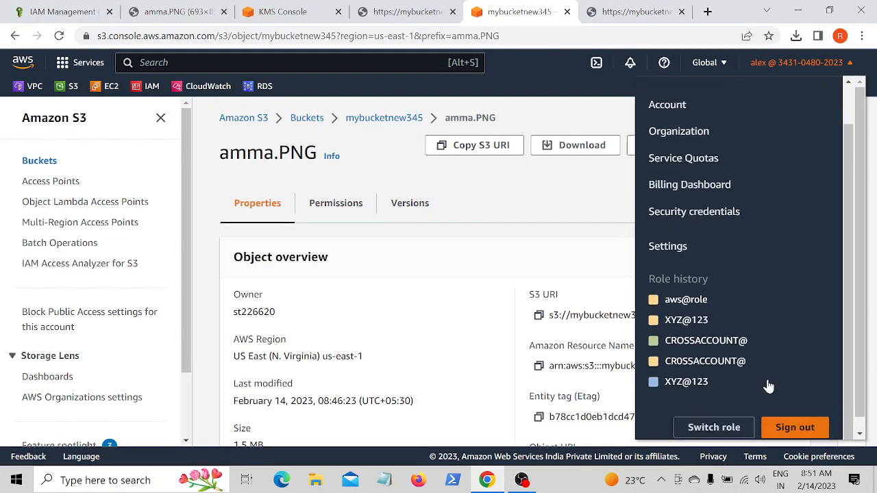
pyautogui.click(787, 431)
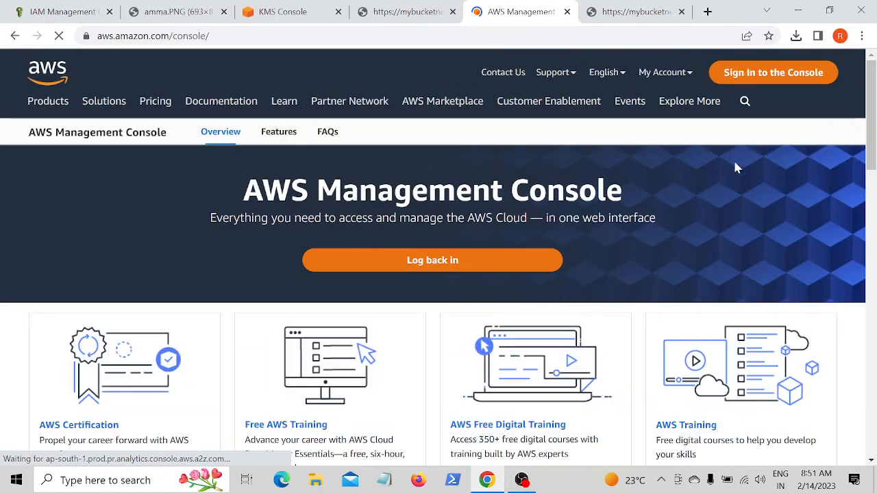
# - Sign in to the console as the root user with the root email address and saved password
pyautogui.click(762, 77)
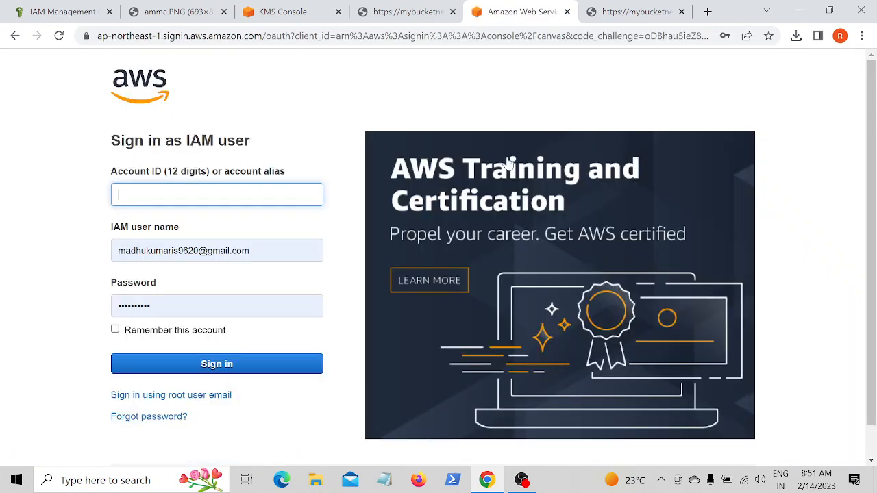
pyautogui.click(219, 198)
pyautogui.click(659, 72)
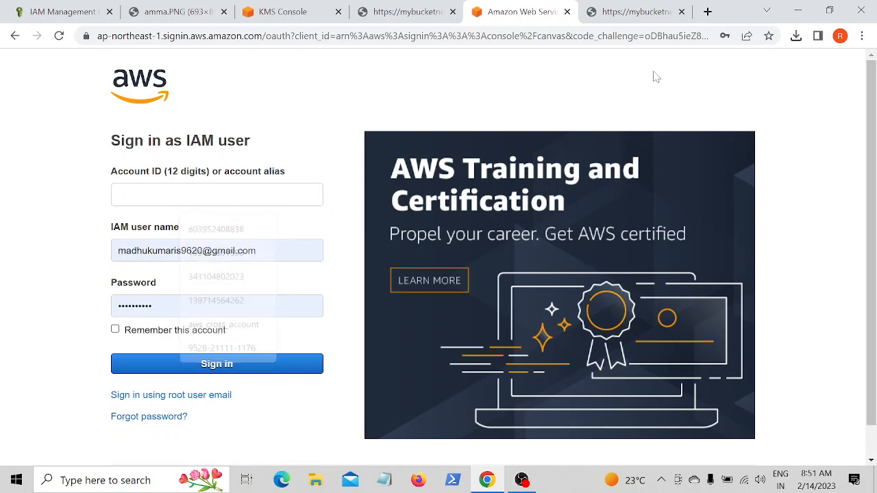
pyautogui.click(204, 396)
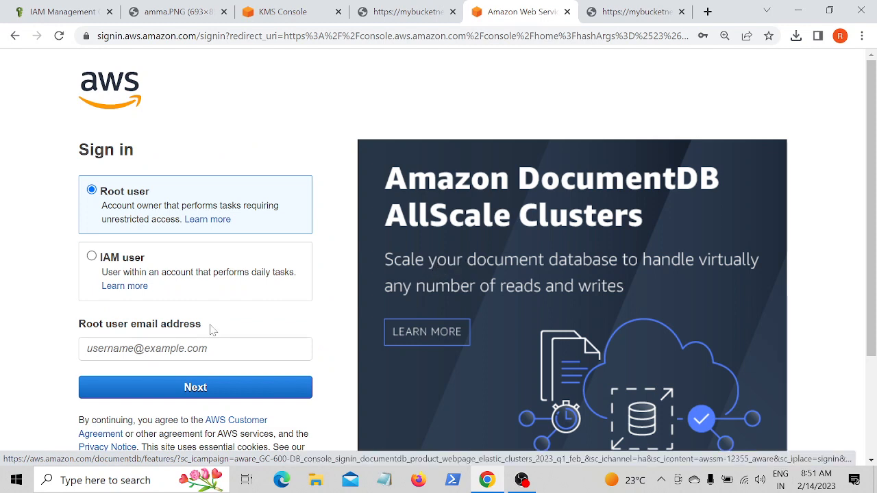
pyautogui.click(212, 348)
pyautogui.click(205, 196)
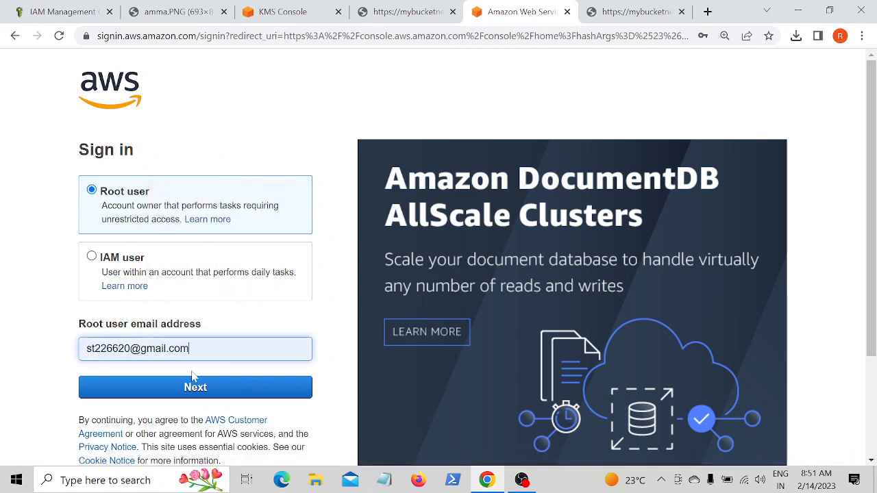
pyautogui.click(198, 386)
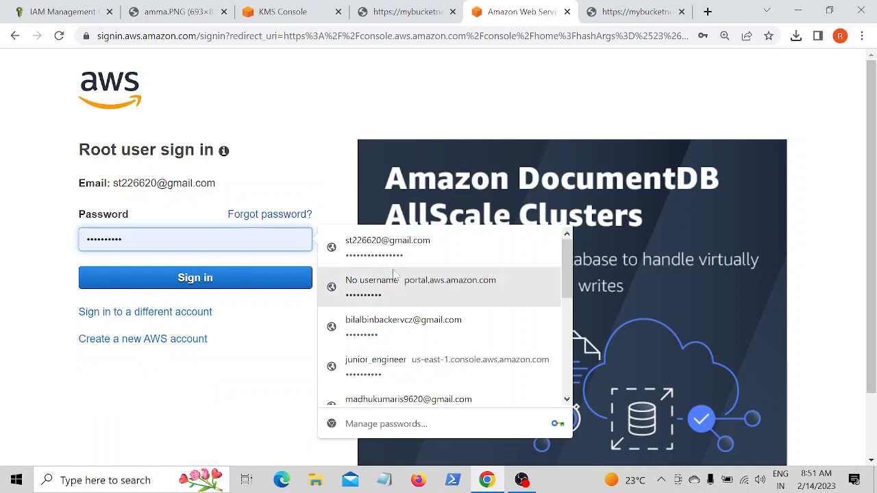
pyautogui.click(383, 246)
pyautogui.click(231, 281)
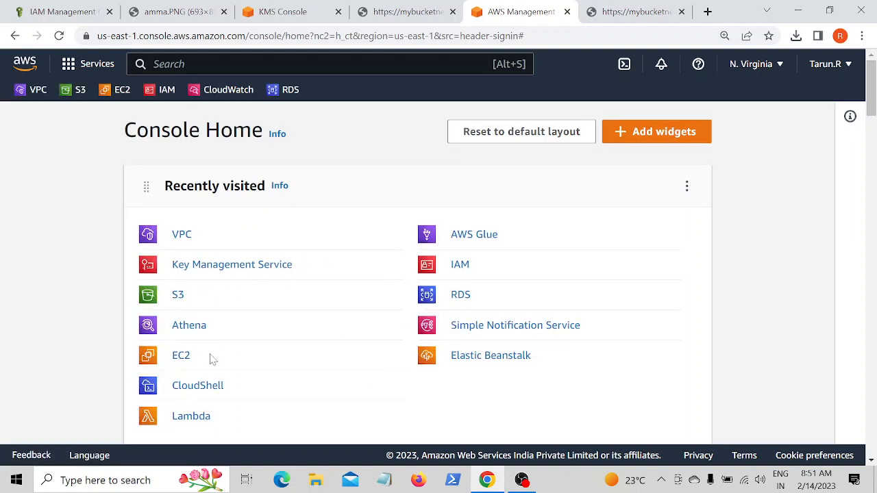
# - Open mybucketnew345's properties and view its default encryption settings and KMS key ARN
pyautogui.click(177, 296)
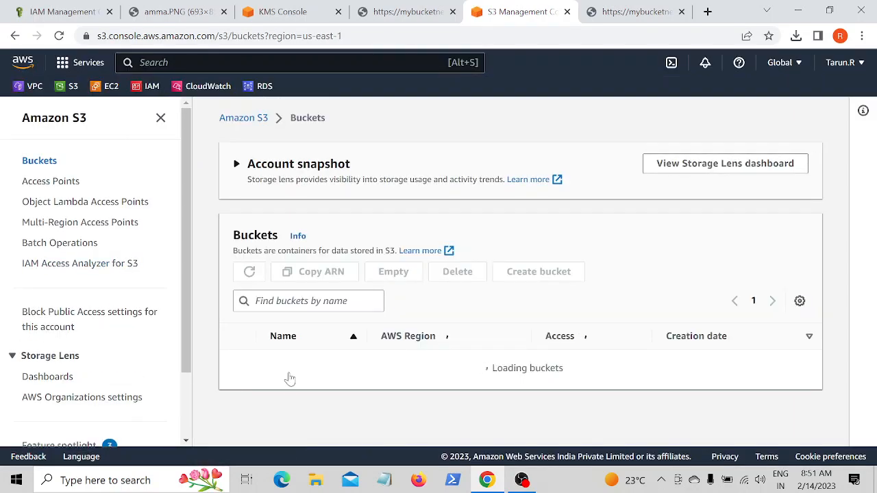
pyautogui.scroll(-1, 365, 356)
pyautogui.click(299, 399)
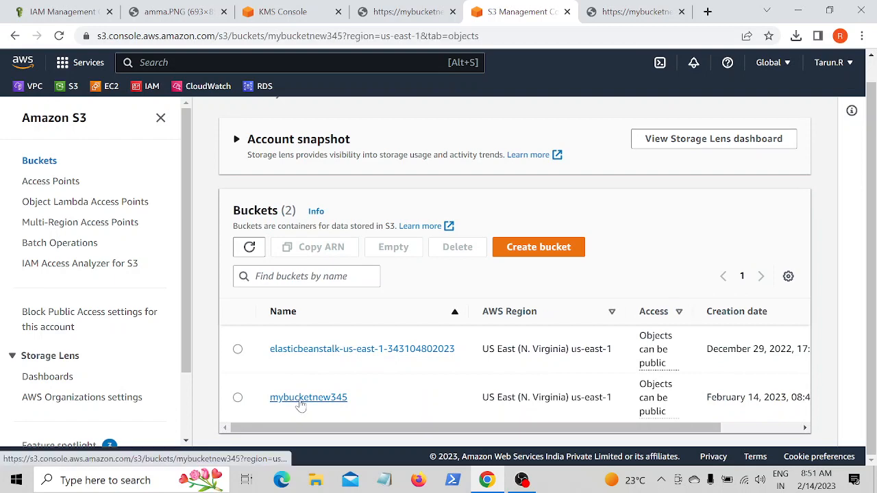
pyautogui.scroll(-1, 400, 276)
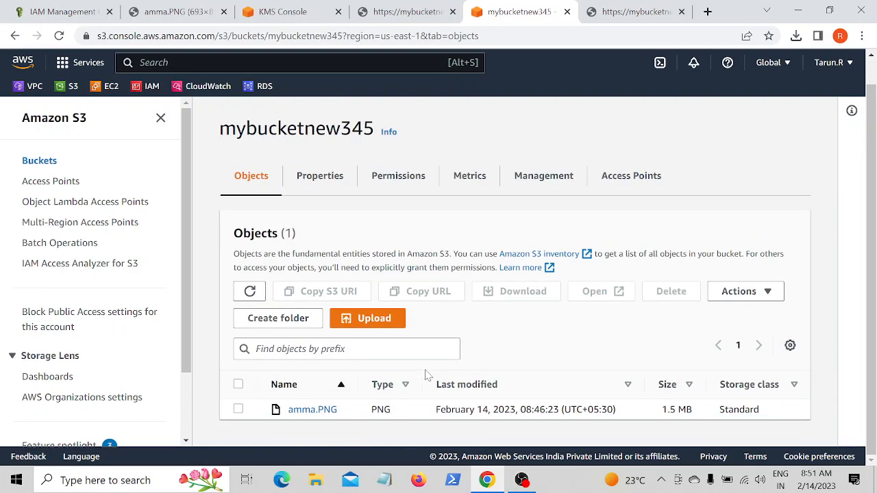
pyautogui.click(325, 176)
pyautogui.scroll(-9, 354, 251)
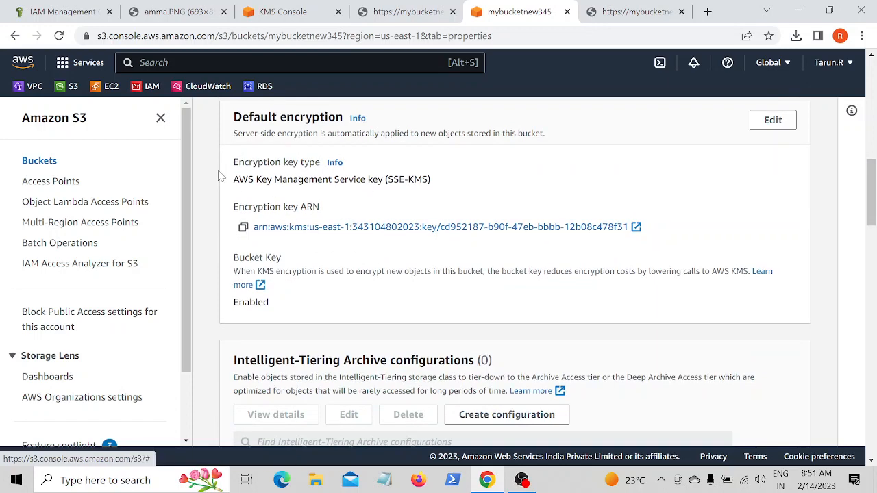
pyautogui.click(760, 126)
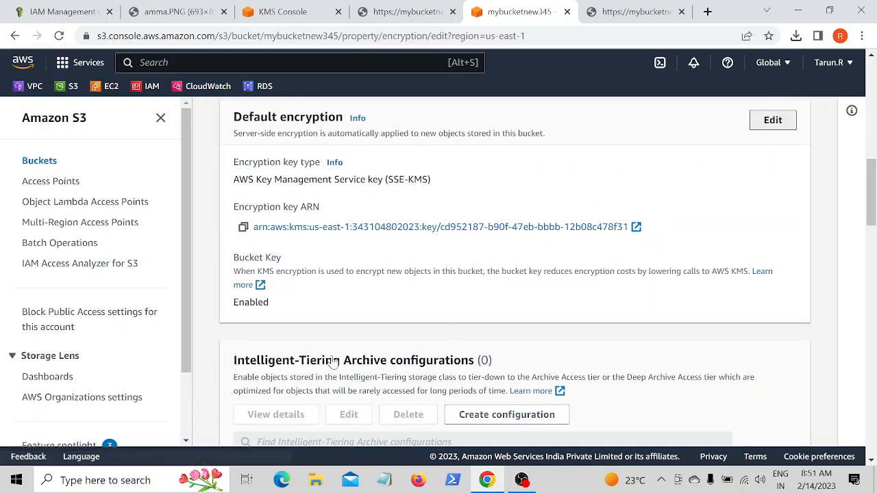
pyautogui.scroll(-2, 283, 363)
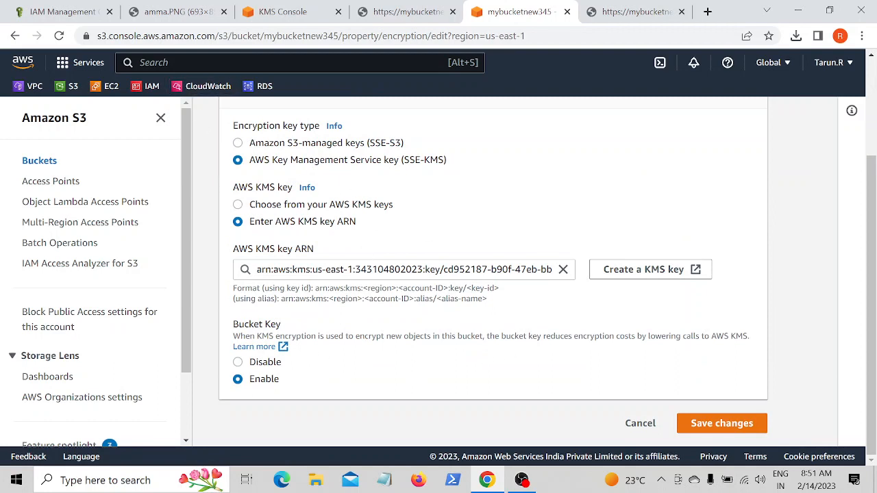
# - Go to Key Management Service and open the customer managed key newkeynv
pyautogui.hotkey('alt', 's')
pyautogui.write('kms')
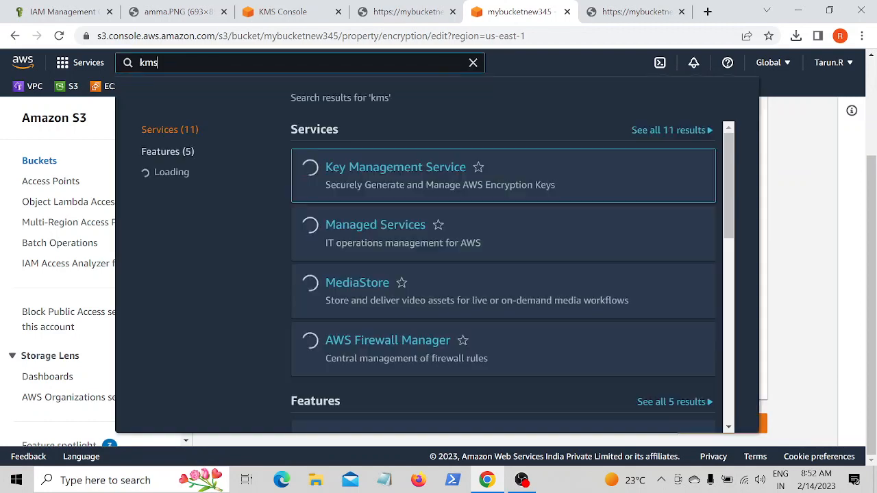
pyautogui.click(392, 168)
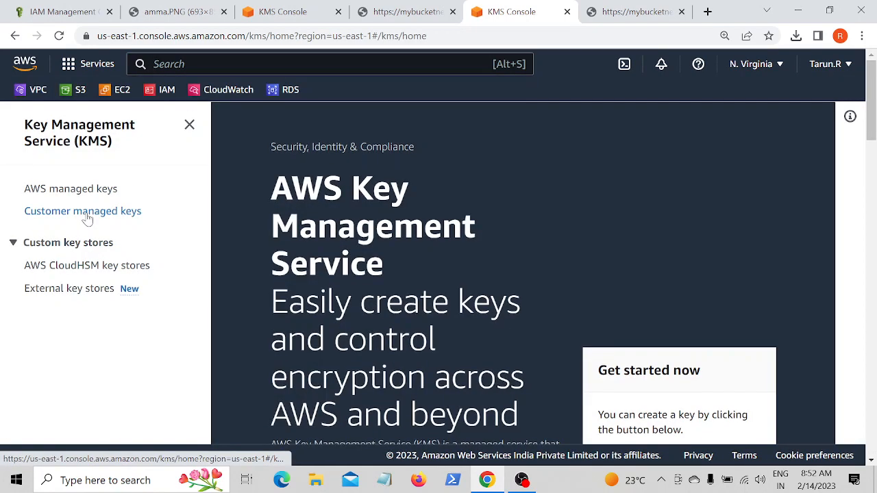
pyautogui.click(87, 213)
pyautogui.scroll(-1, 432, 226)
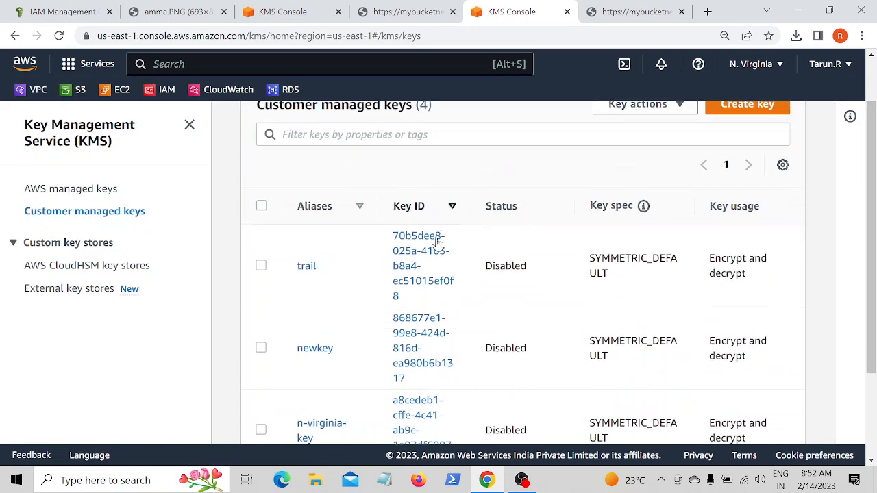
pyautogui.scroll(-2, 319, 338)
pyautogui.scroll(1, 338, 401)
pyautogui.scroll(-1, 361, 358)
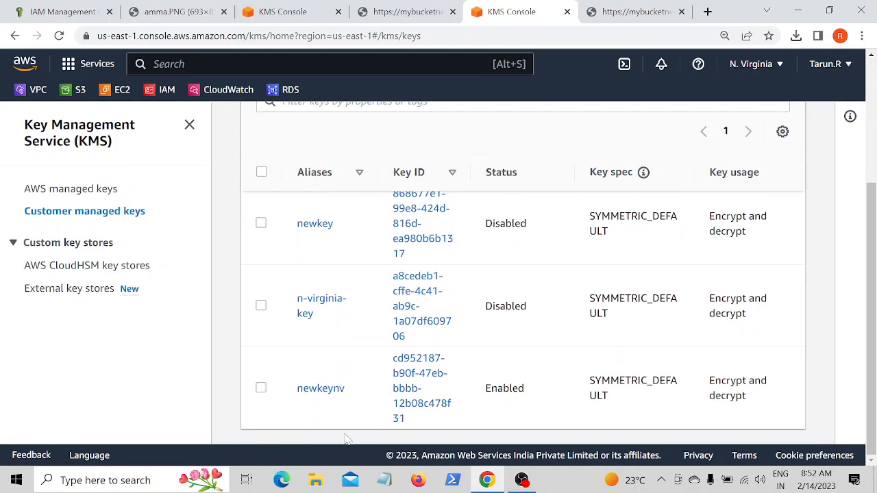
pyautogui.click(332, 388)
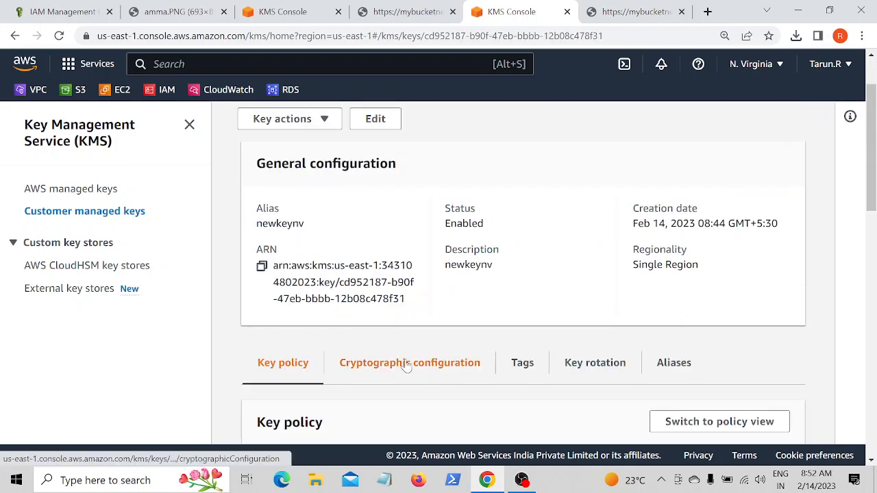
# - Add IAM user alex as a key administrator of newkeynv
pyautogui.scroll(-5, 405, 366)
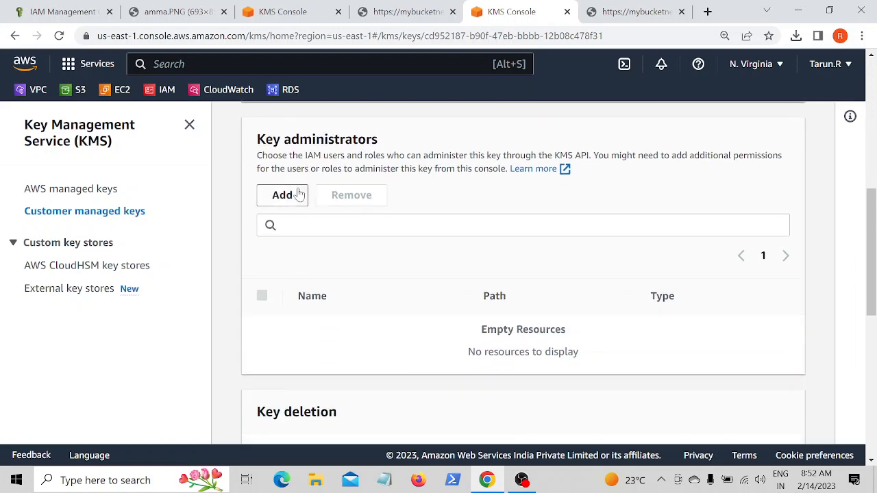
pyautogui.scroll(2, 336, 193)
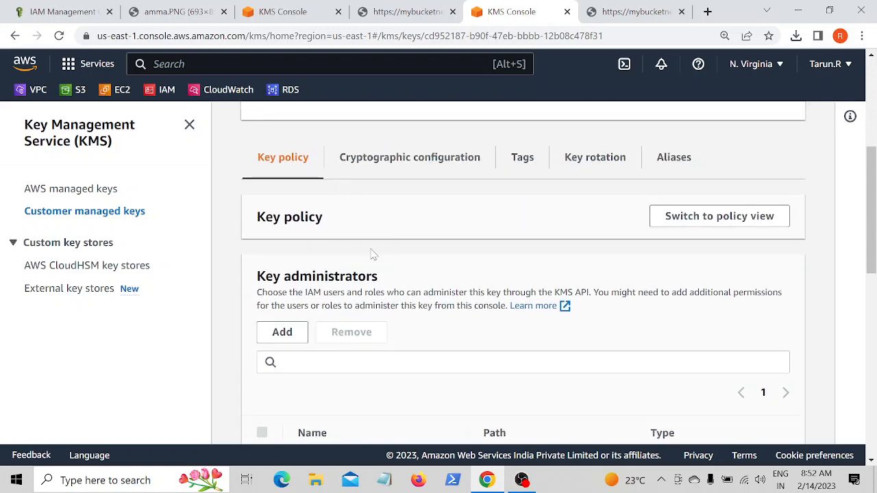
pyautogui.scroll(4, 371, 254)
pyautogui.scroll(-4, 376, 198)
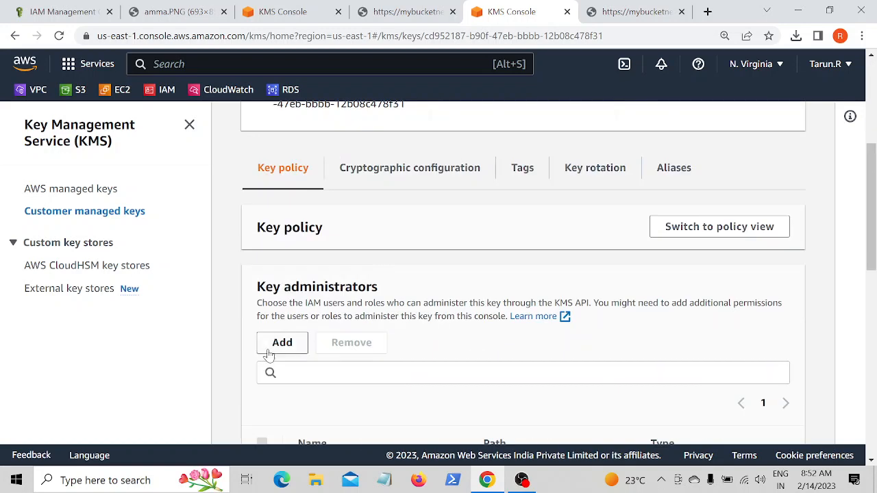
pyautogui.scroll(-1, 411, 337)
pyautogui.click(280, 274)
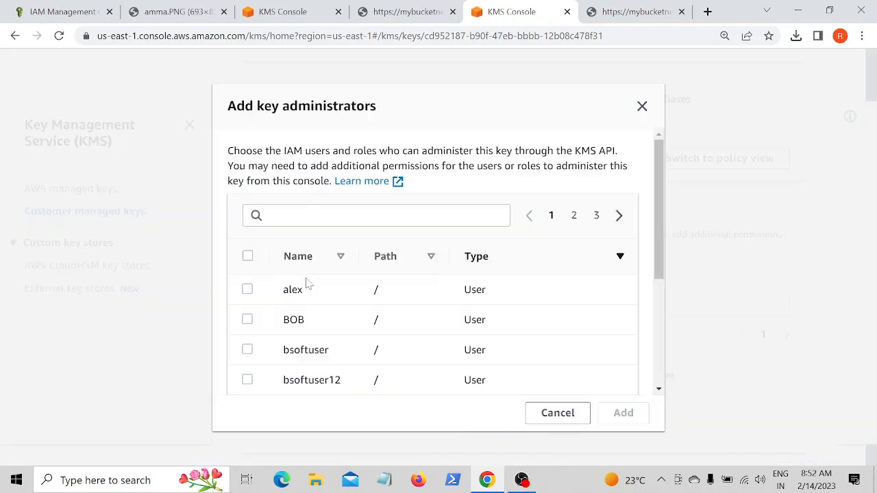
pyautogui.click(247, 291)
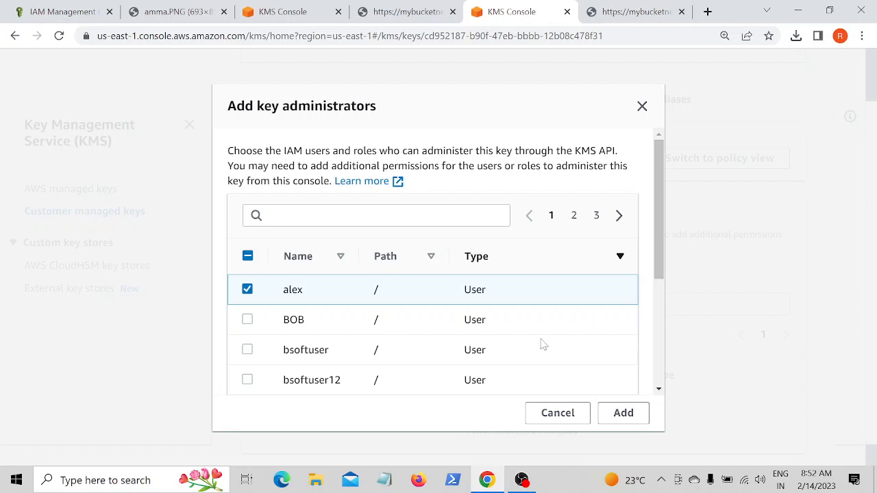
pyautogui.click(619, 413)
pyautogui.scroll(-4, 482, 362)
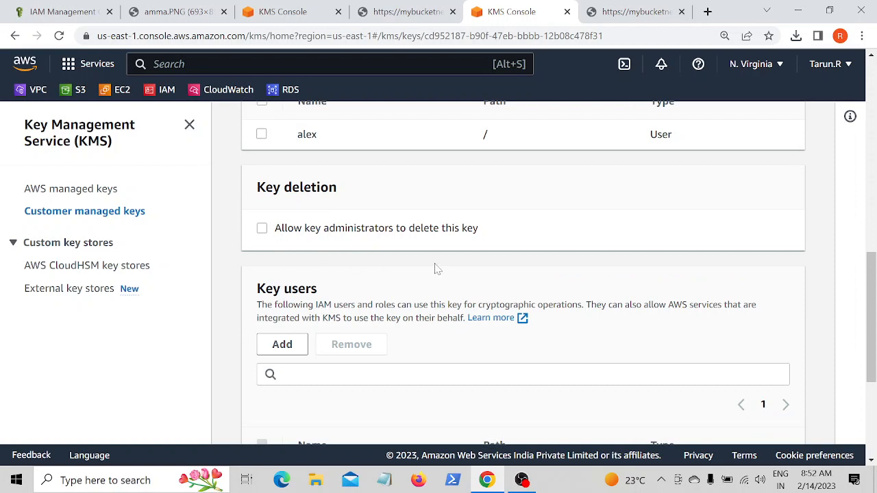
# - Add IAM user alex as a key user of the newkeynv key
pyautogui.scroll(-1, 383, 280)
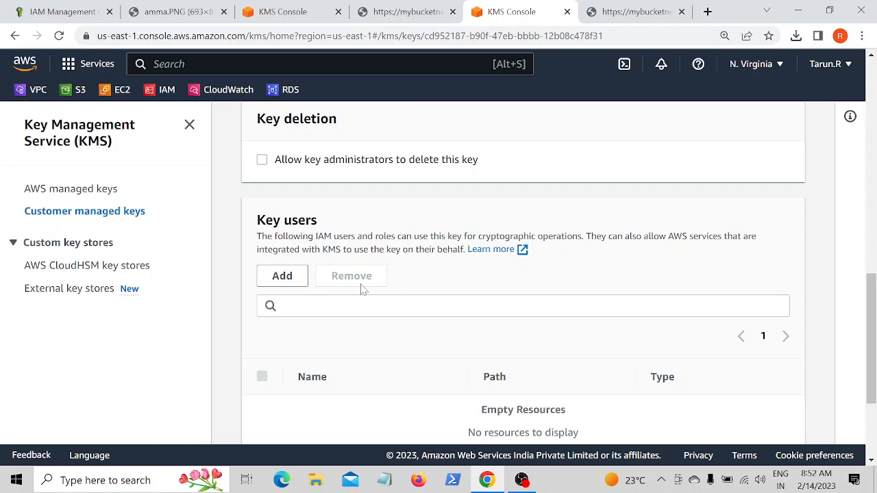
pyautogui.scroll(-2, 266, 289)
pyautogui.click(282, 141)
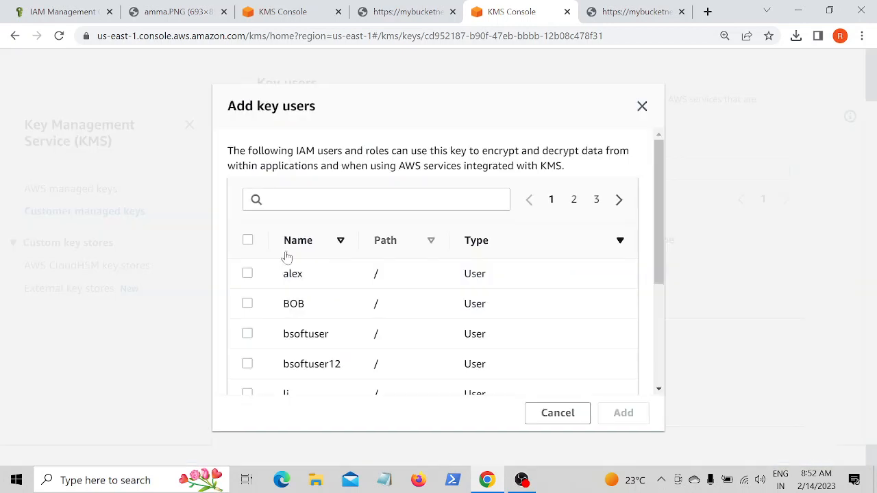
pyautogui.click(248, 274)
pyautogui.click(629, 418)
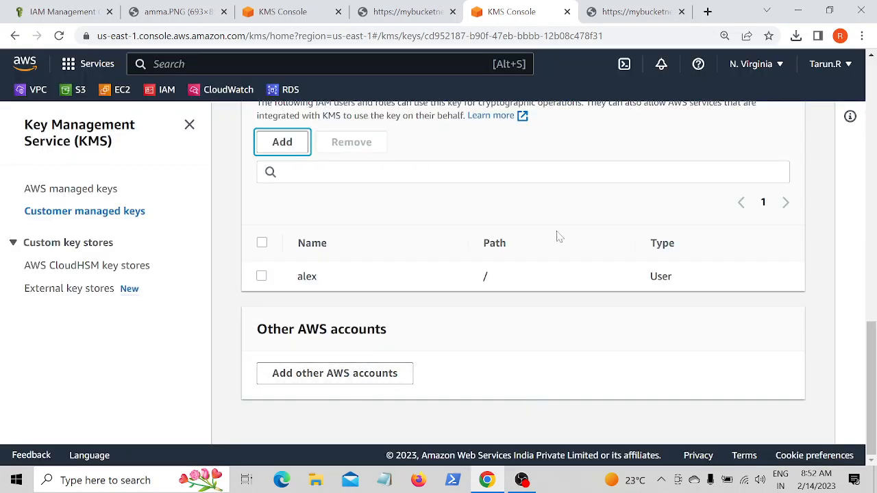
# - Go to IAM and open the Users list
pyautogui.scroll(10, 541, 250)
pyautogui.scroll(-4, 411, 308)
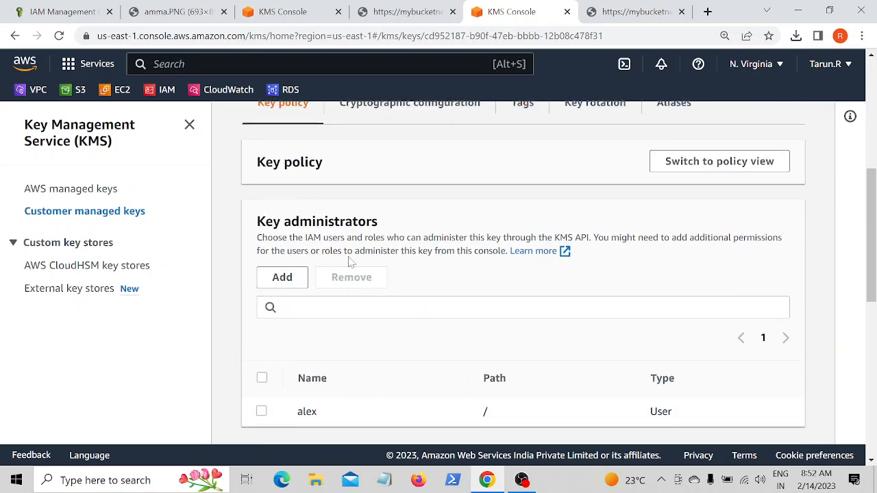
pyautogui.click(833, 64)
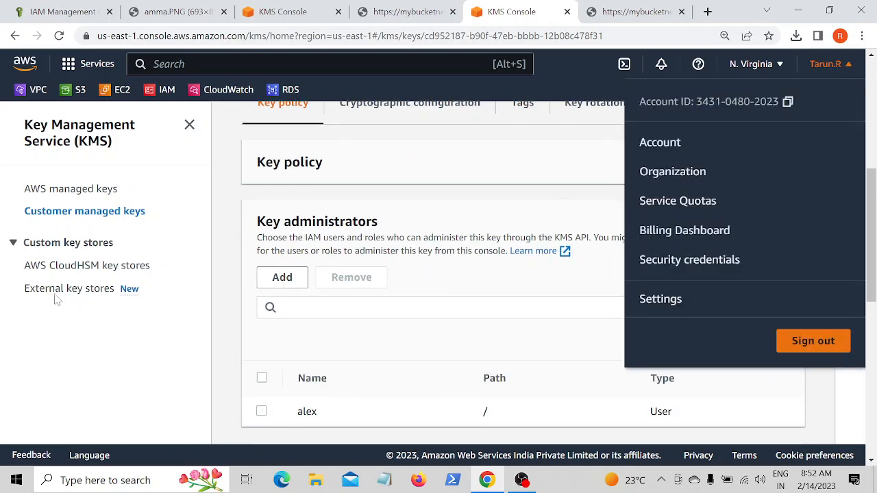
pyautogui.click(160, 234)
pyautogui.click(164, 90)
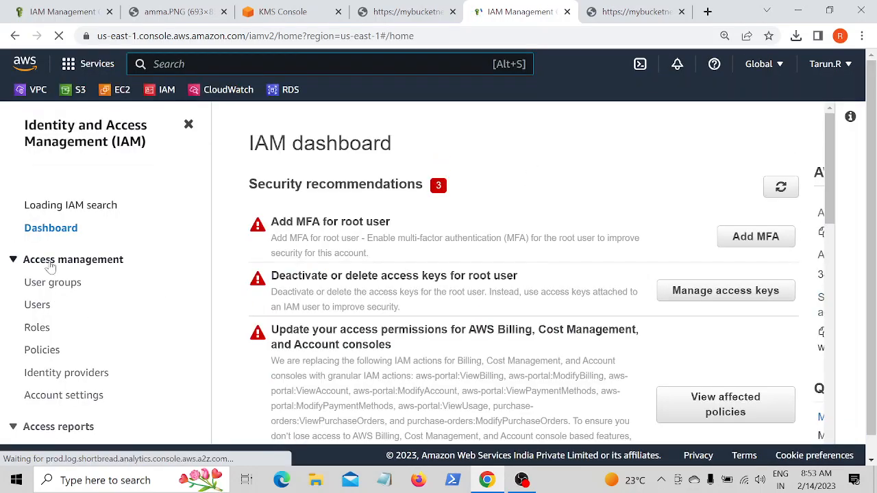
pyautogui.click(36, 304)
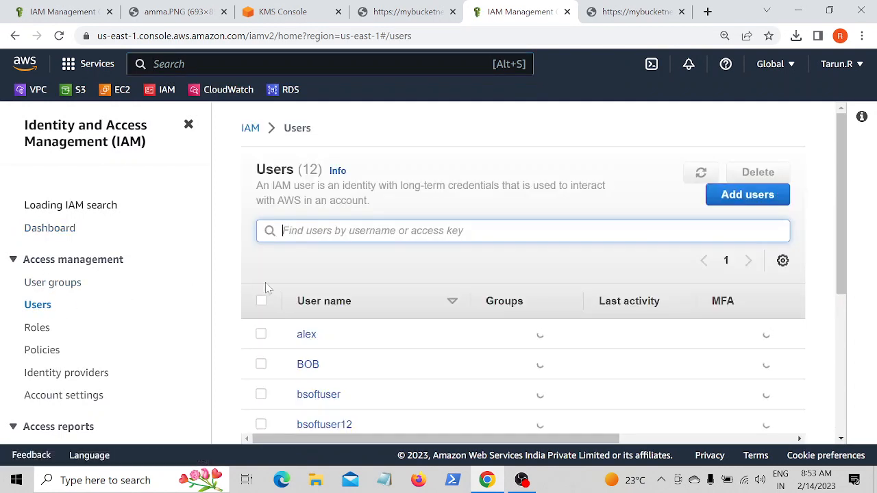
# - Open user alex's security credentials and copy the console sign-in link
pyautogui.scroll(-2, 265, 287)
pyautogui.click(261, 199)
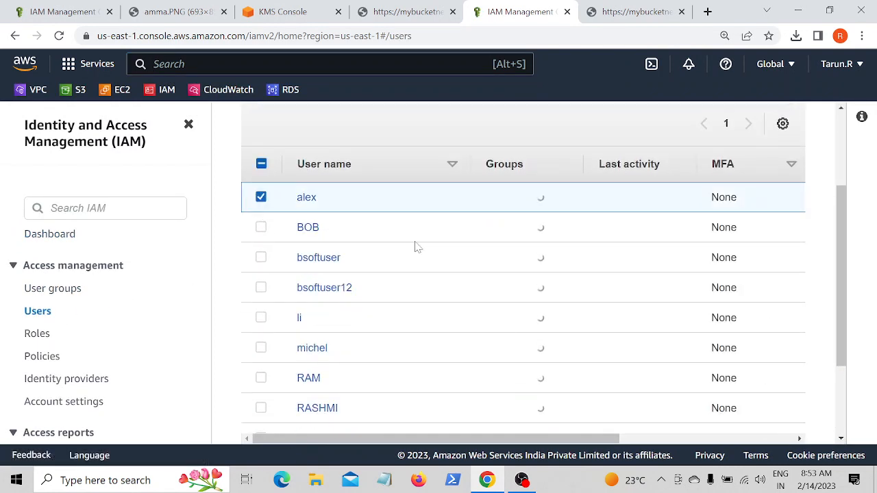
pyautogui.click(305, 198)
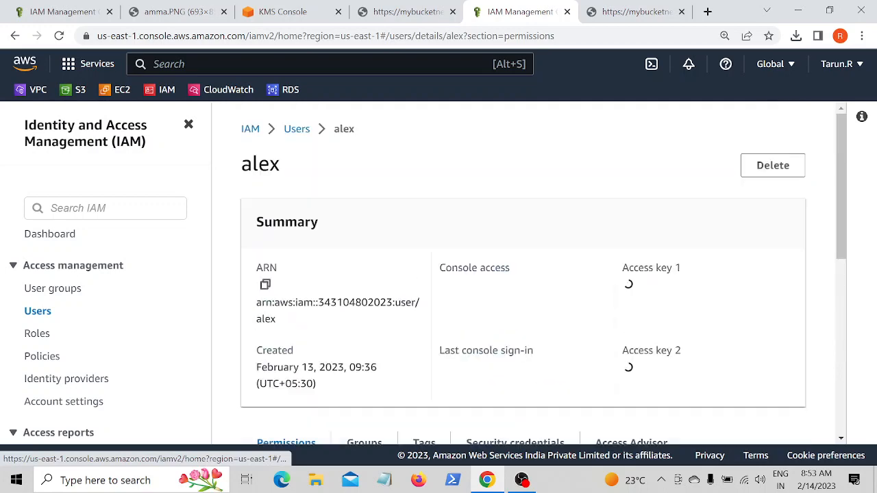
pyautogui.scroll(-1, 417, 309)
pyautogui.scroll(-3, 331, 265)
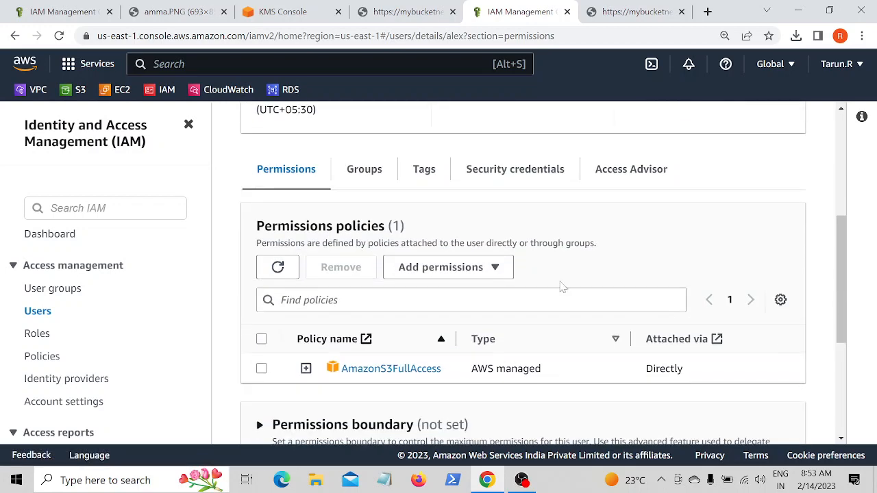
pyautogui.click(531, 185)
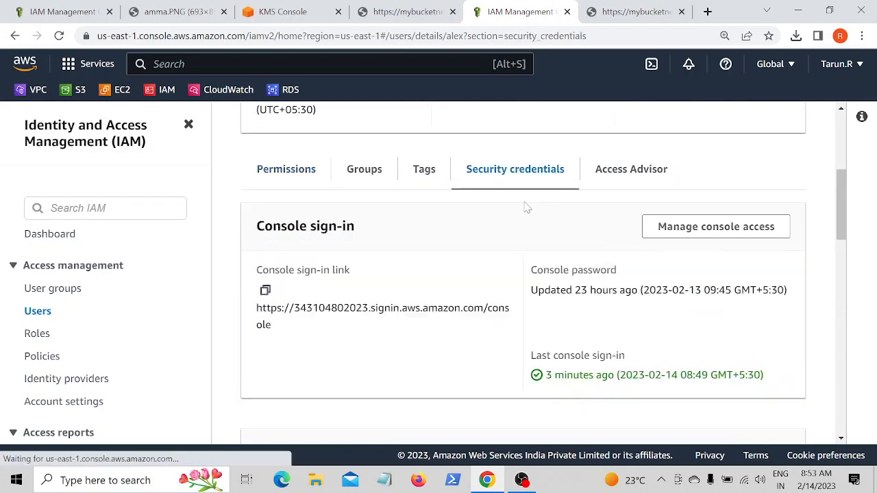
pyautogui.click(265, 289)
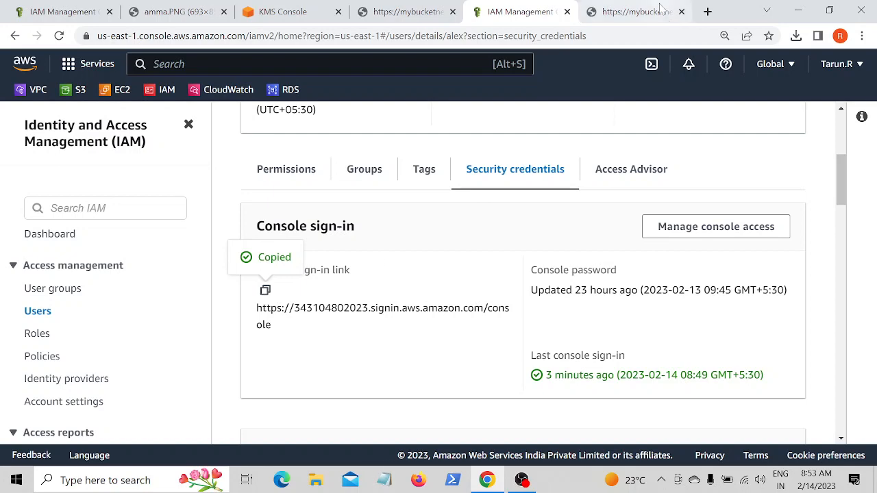
# - Open a new browser tab and go to the copied console sign-in link
pyautogui.click(708, 12)
pyautogui.rightClick(245, 32)
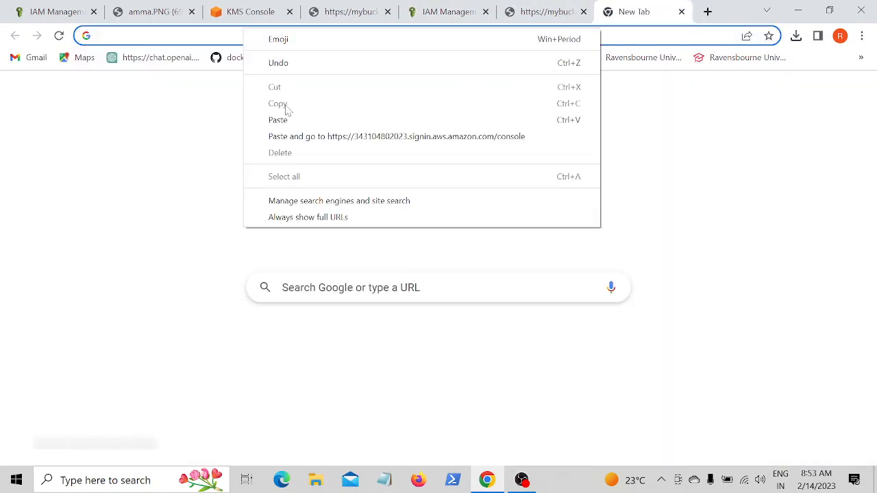
pyautogui.click(285, 120)
pyautogui.press('Return')
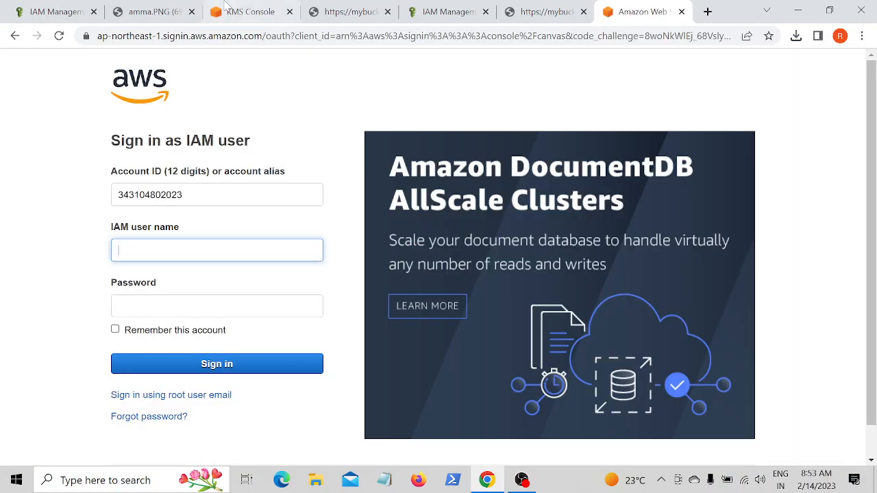
# - Sign in as IAM user alex, entering the username alex and the account password
pyautogui.click(294, 251)
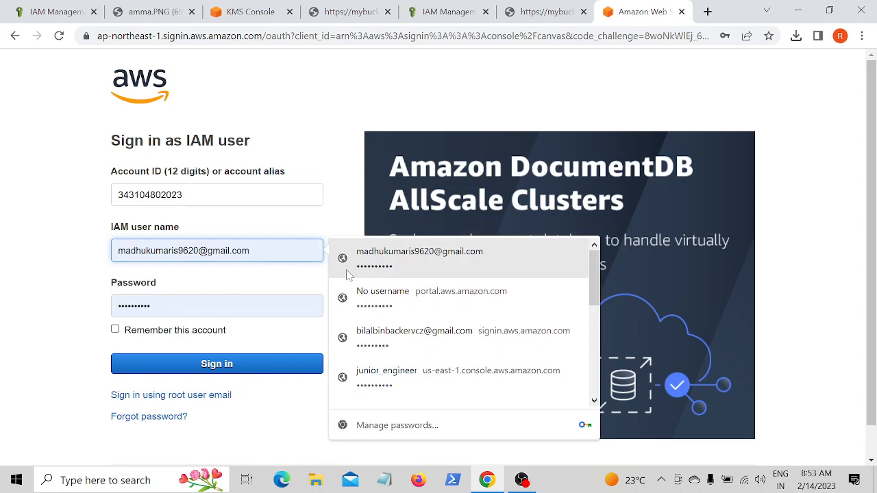
pyautogui.press('BackSpace')
pyautogui.press('BackSpace')
pyautogui.press('BackSpace')
pyautogui.press('BackSpace')
pyautogui.press('BackSpace')
pyautogui.press('BackSpace')
pyautogui.press('BackSpace')
pyautogui.press('BackSpace')
pyautogui.press('BackSpace')
pyautogui.press('BackSpace')
pyautogui.press('BackSpace')
pyautogui.press('BackSpace')
pyautogui.press('BackSpace')
pyautogui.press('BackSpace')
pyautogui.press('BackSpace')
pyautogui.press('BackSpace')
pyautogui.press('BackSpace')
pyautogui.press('BackSpace')
pyautogui.press('BackSpace')
pyautogui.press('BackSpace')
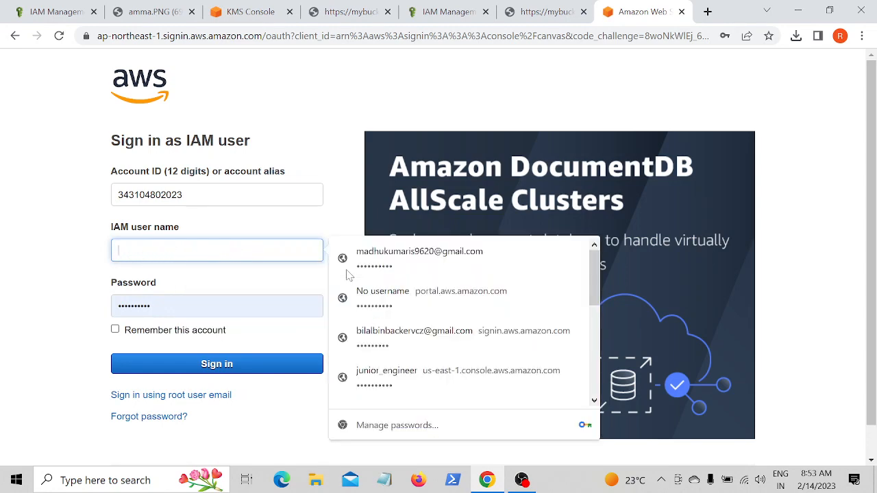
pyautogui.write('alex')
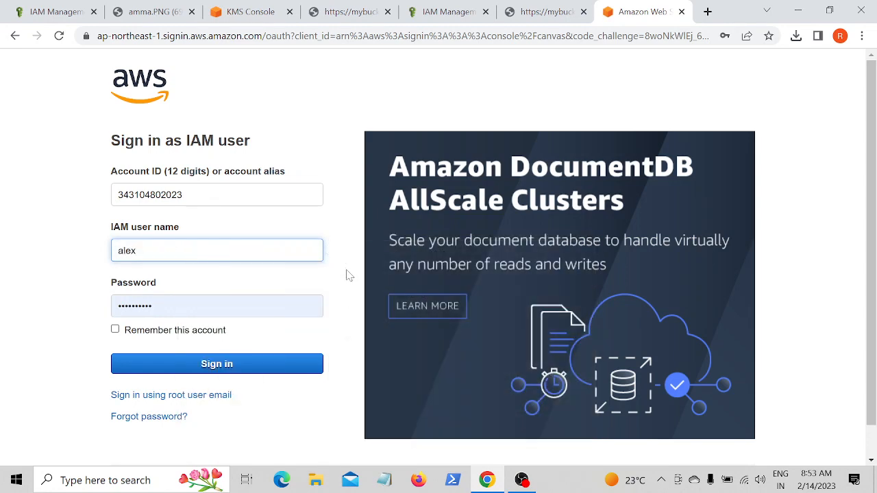
pyautogui.press('Tab')
pyautogui.press('BackSpace')
pyautogui.press('BackSpace')
pyautogui.press('BackSpace')
pyautogui.press('BackSpace')
pyautogui.press('BackSpace')
pyautogui.press('BackSpace')
pyautogui.press('BackSpace')
pyautogui.press('BackSpace')
pyautogui.press('BackSpace')
pyautogui.press('BackSpace')
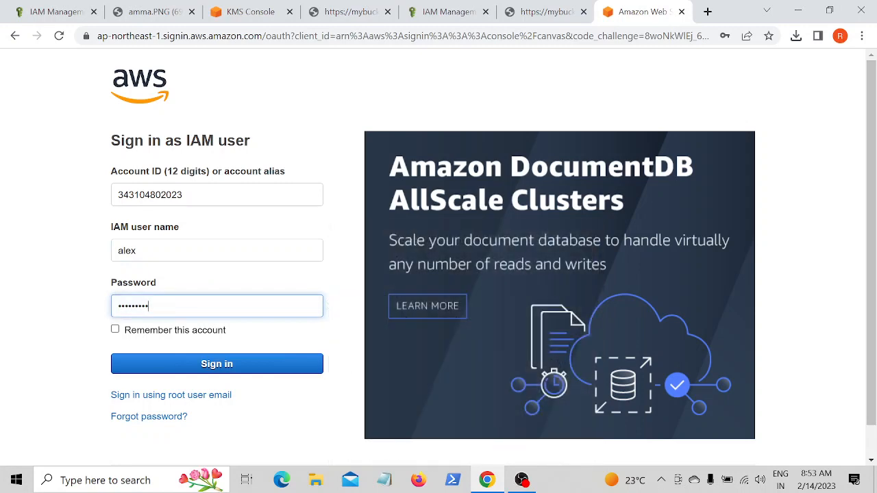
pyautogui.write('••')
pyautogui.click(266, 364)
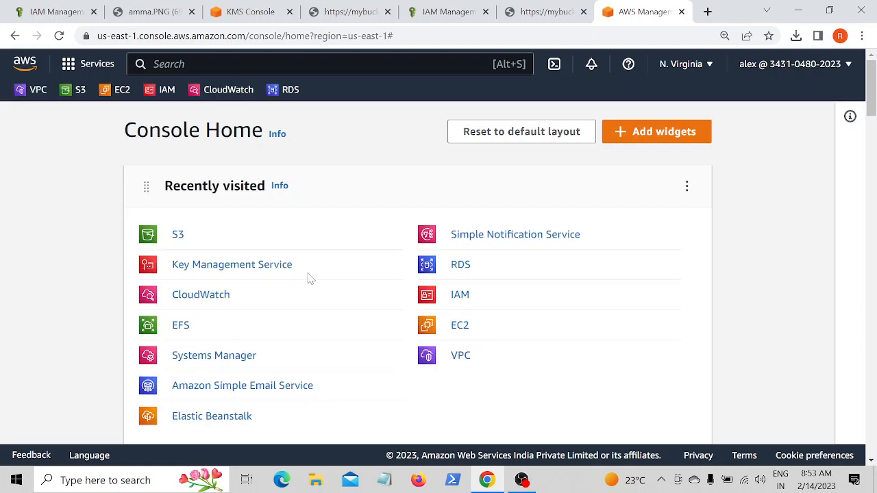
# - As alex, open S3, go into bucket mybucketnew345 and open the object amma.PNG in the browser
pyautogui.click(181, 239)
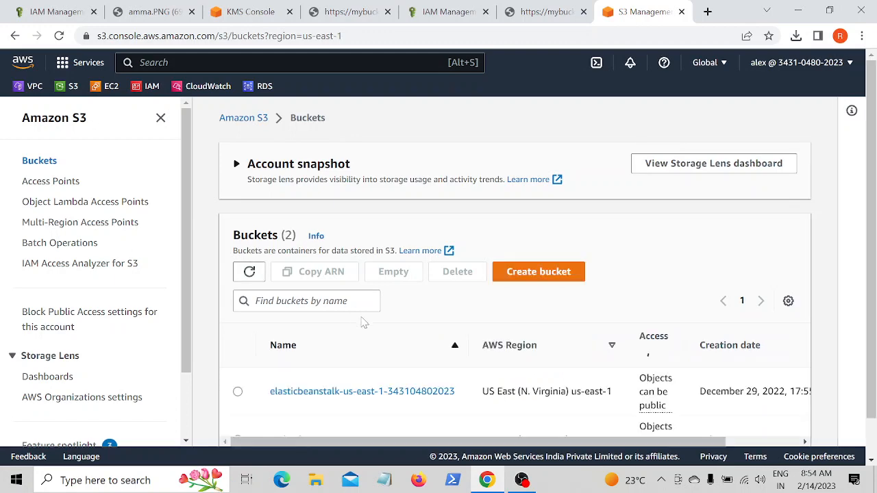
pyautogui.scroll(-3, 363, 327)
pyautogui.click(308, 398)
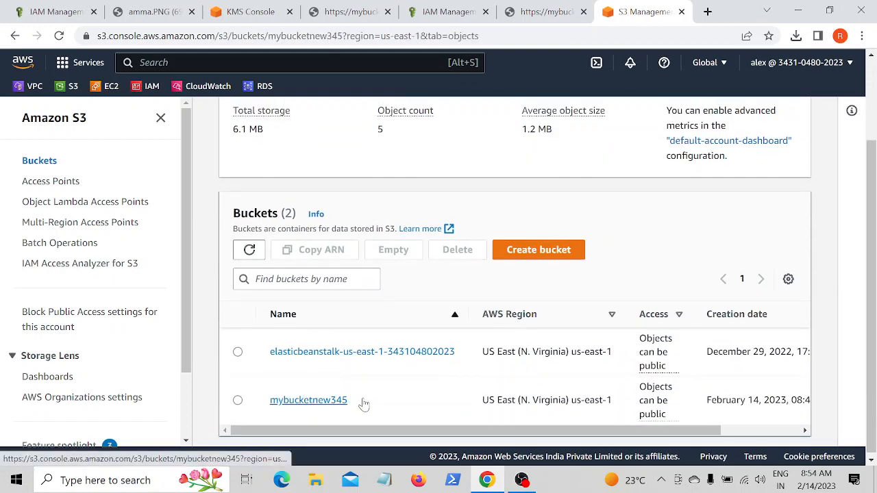
pyautogui.scroll(-1, 373, 401)
pyautogui.click(309, 412)
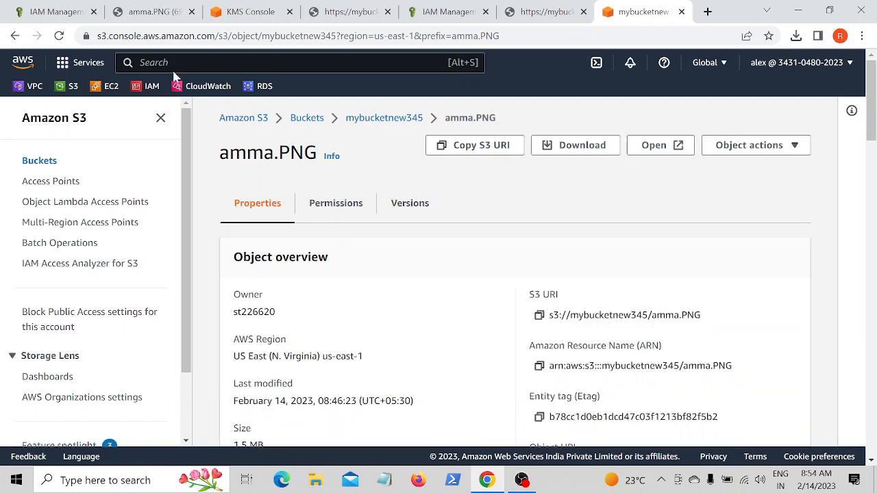
pyautogui.click(670, 152)
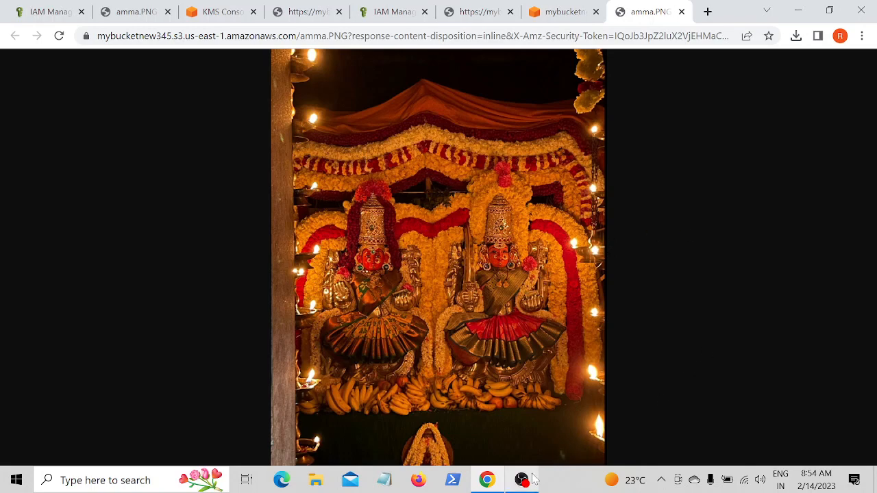
pyautogui.moveTo(518, 484)
pyautogui.click(535, 424)
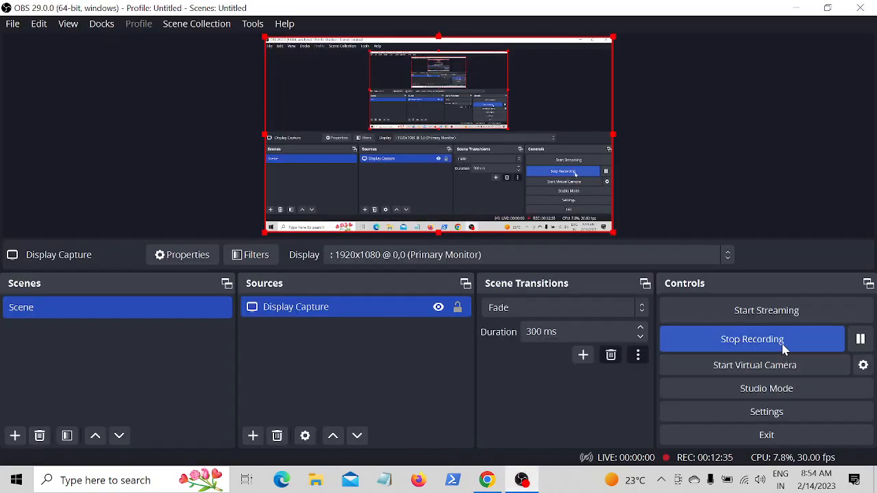